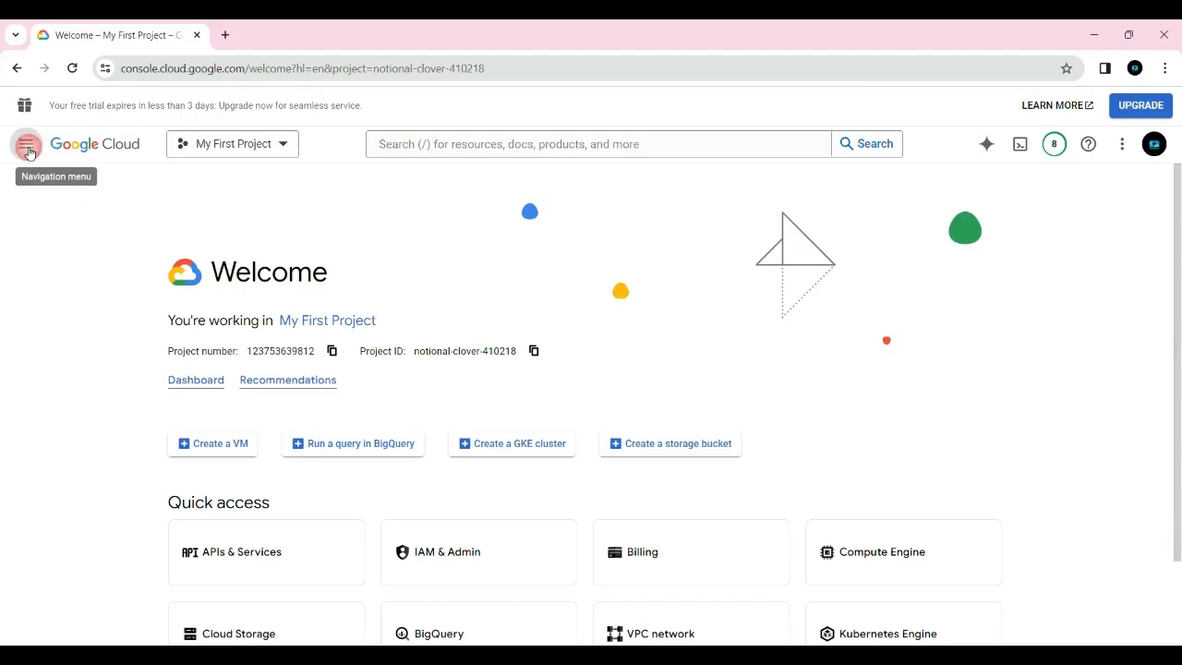
- Open the Cloud Armor policies page in Network Security for My First Project
click(25, 144)
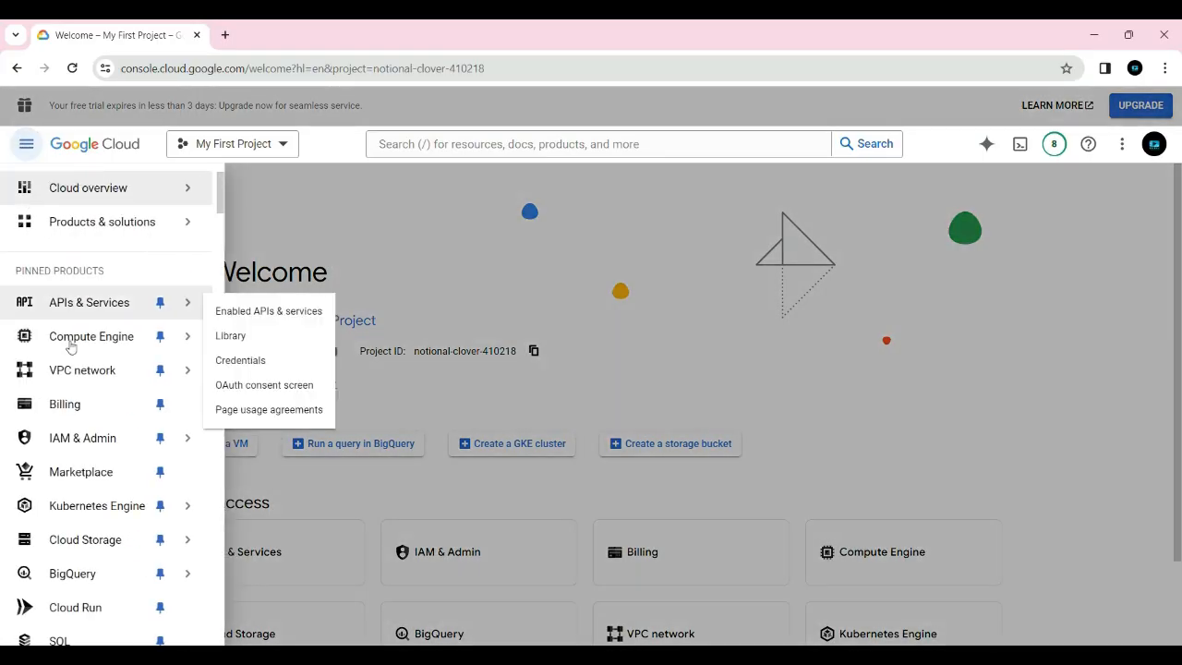
click(81, 370)
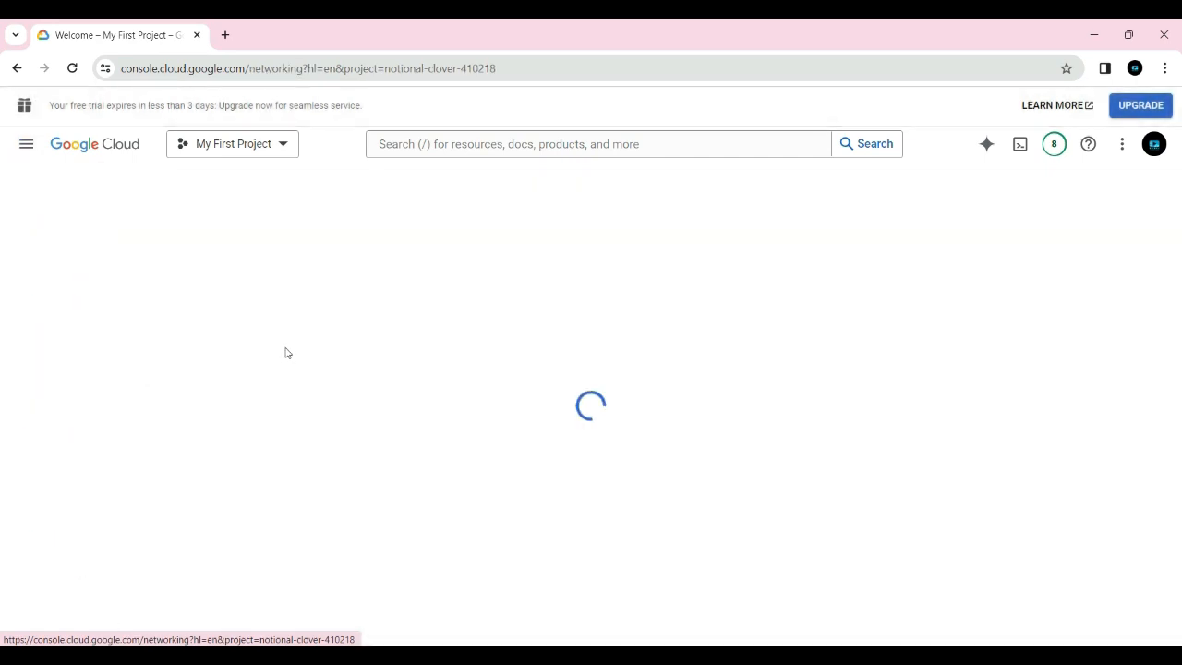
click(70, 354)
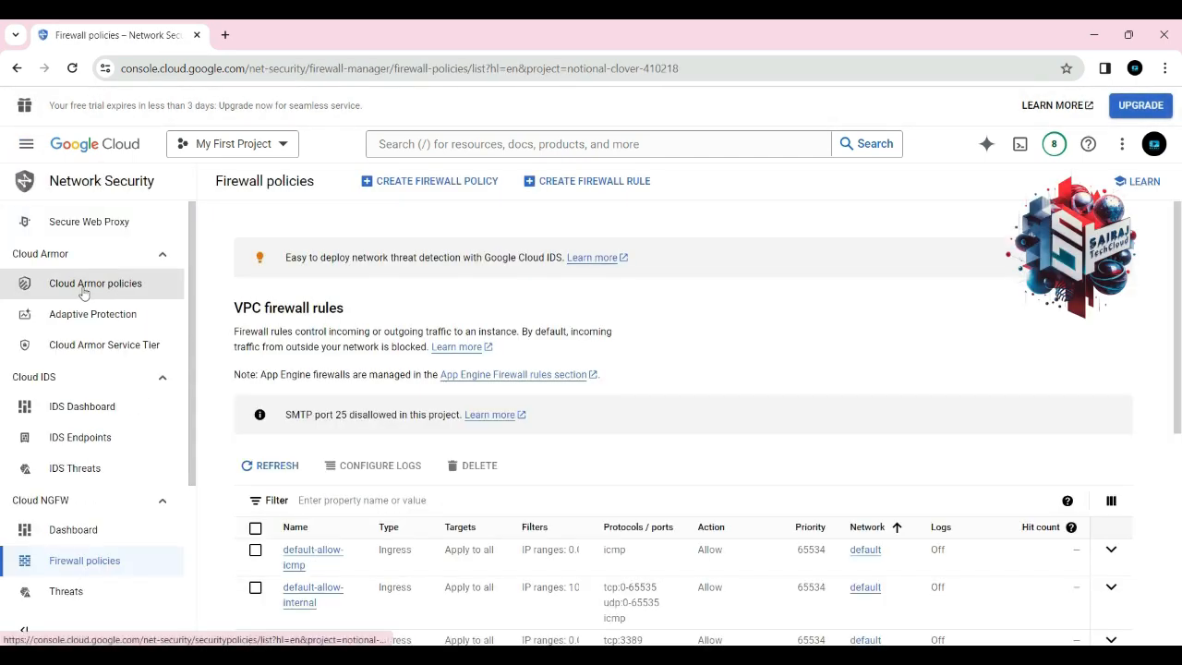
click(83, 290)
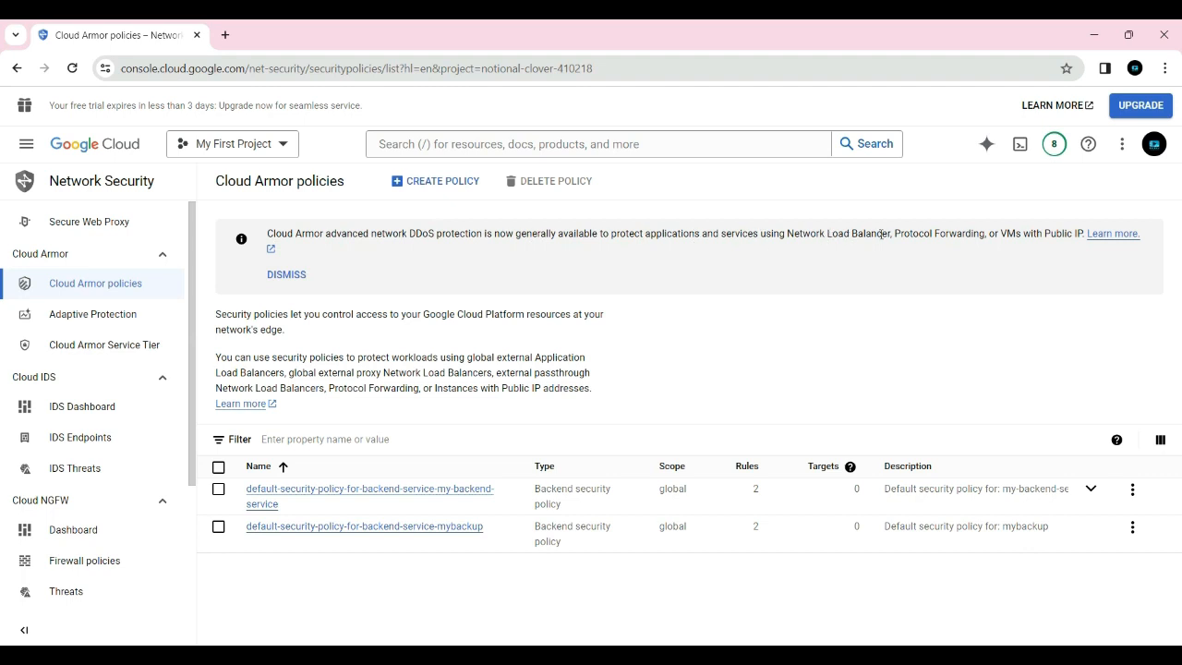
drag(895, 232, 268, 230)
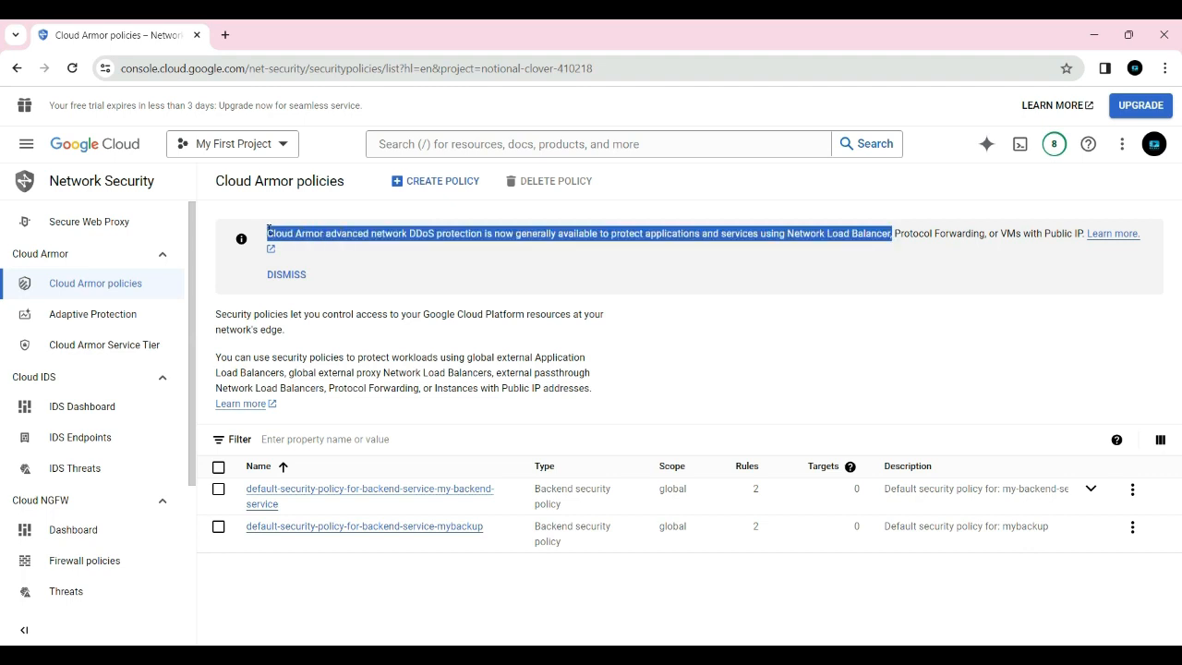
click(914, 271)
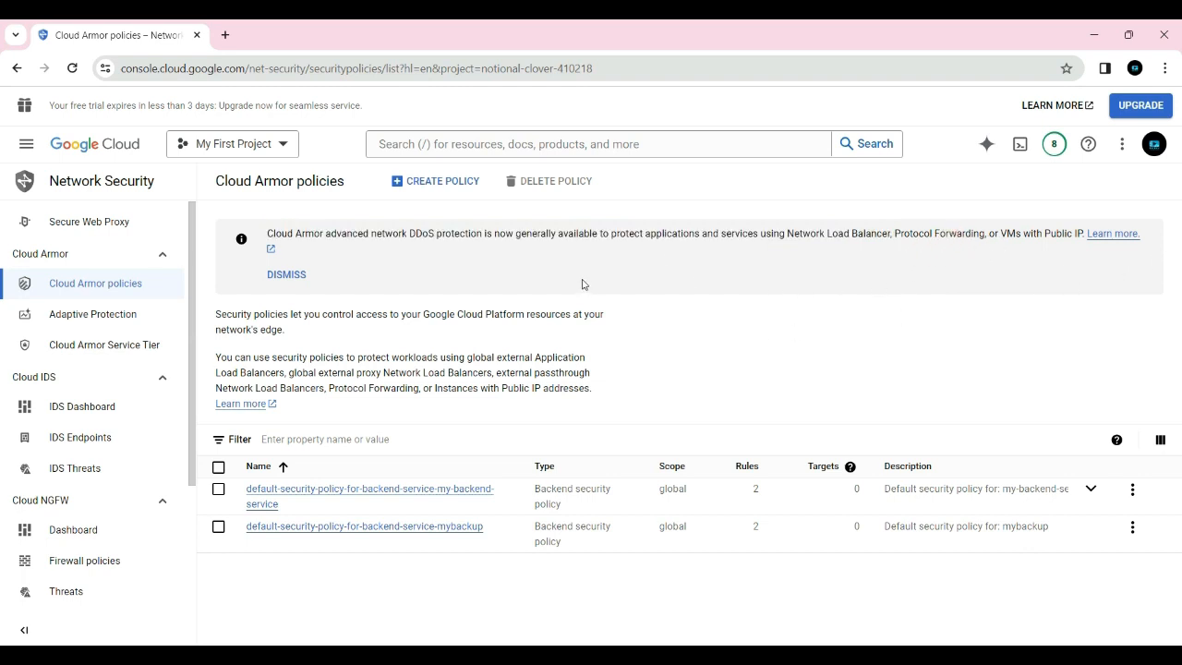
- Start creating a Cloud Armor security policy and name it service-access-allow
click(438, 189)
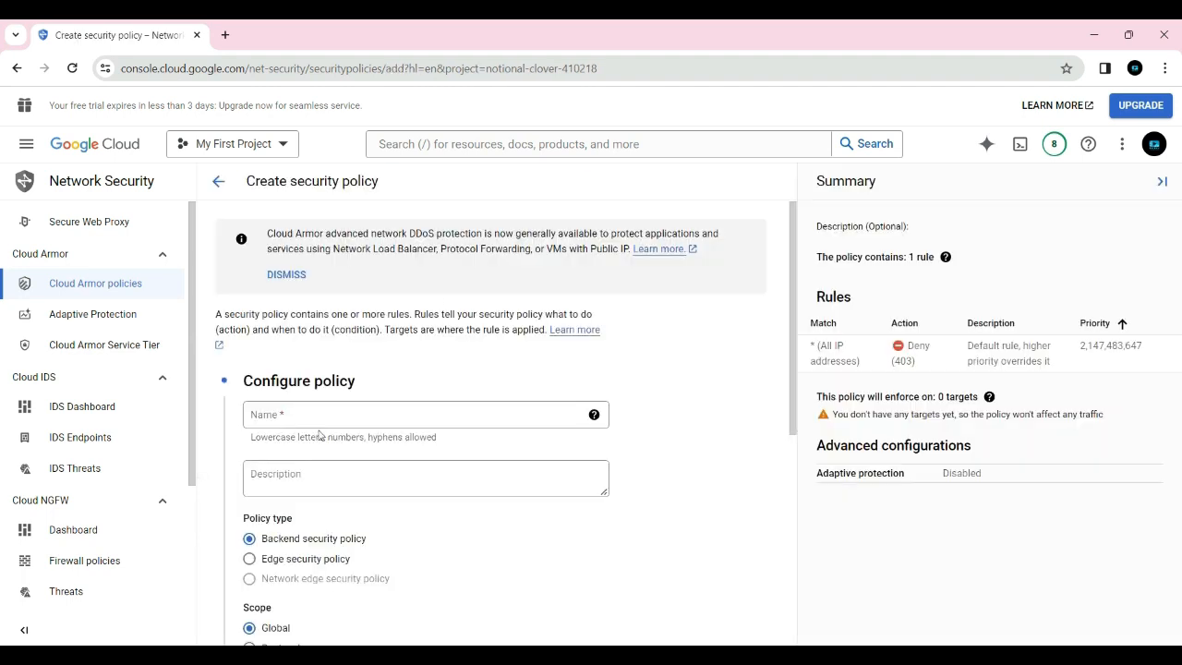
click(306, 419)
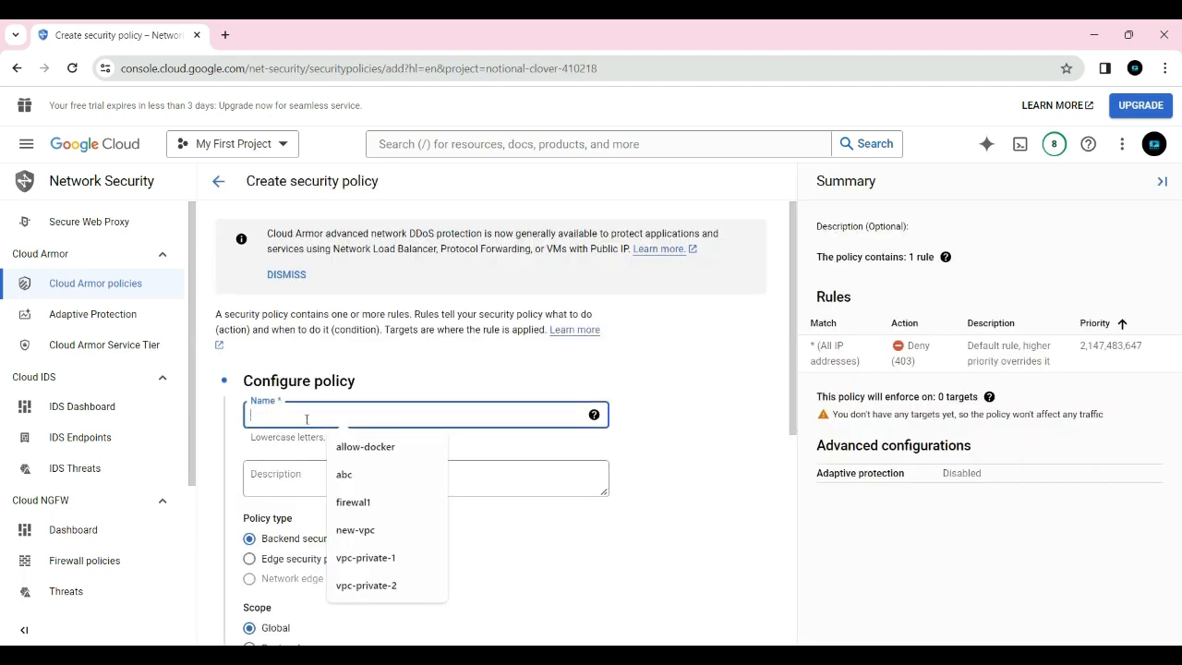
text(service-access)
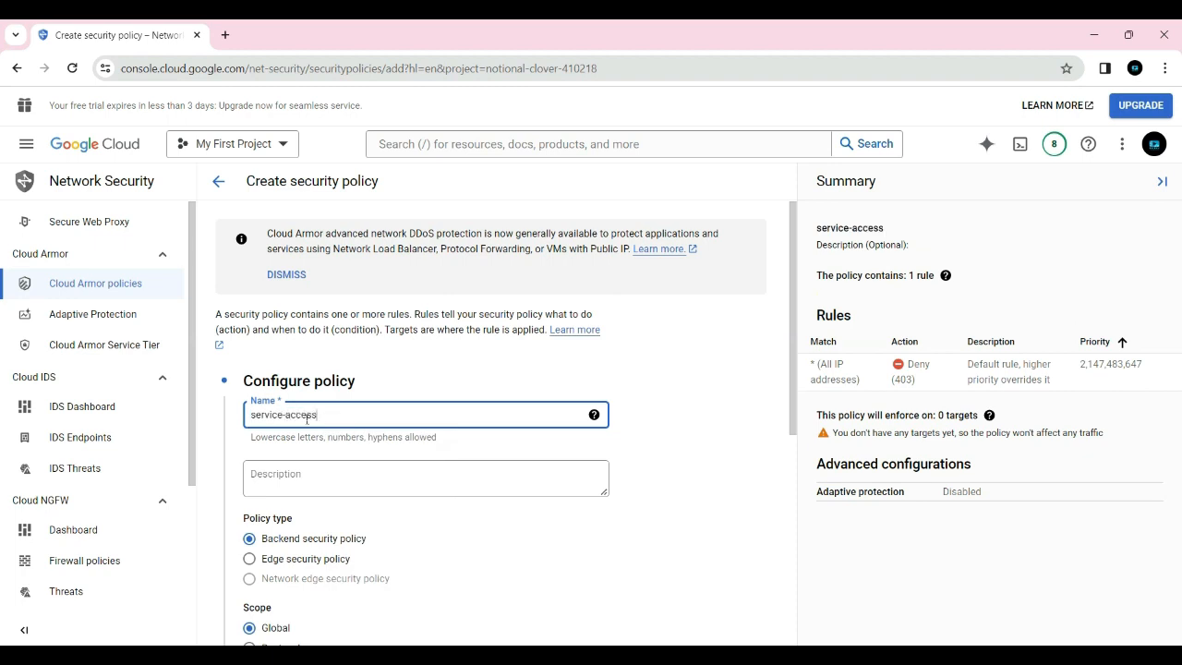
text(-allow)
scroll(446, 518, down, 2)
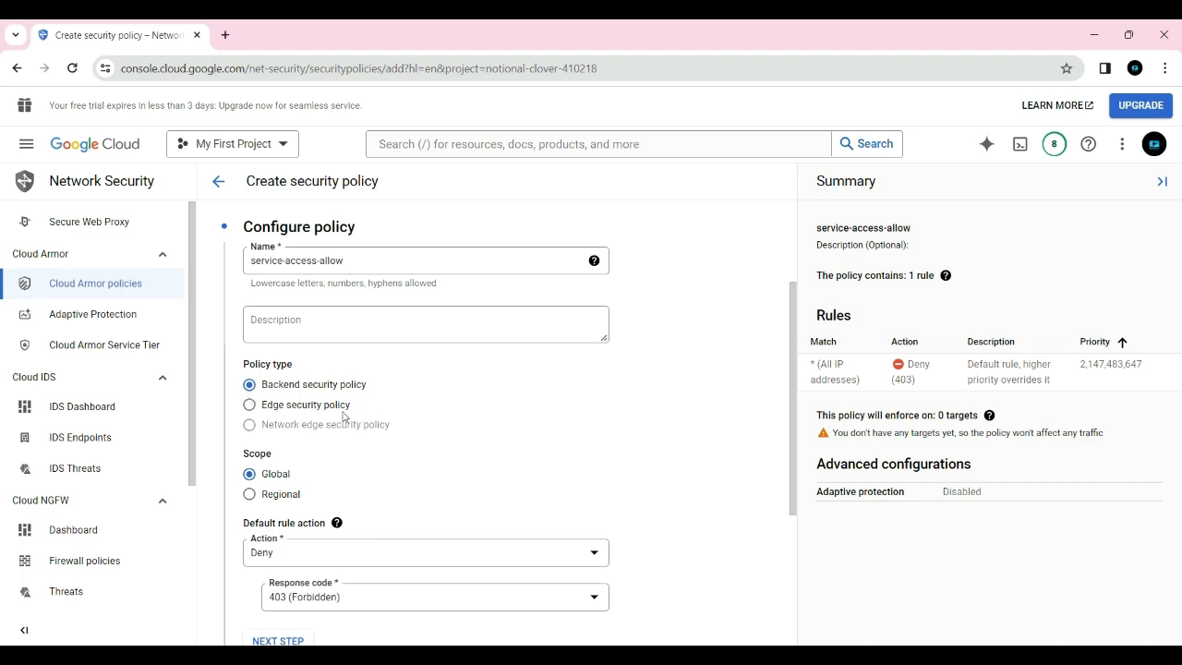
click(250, 406)
click(249, 384)
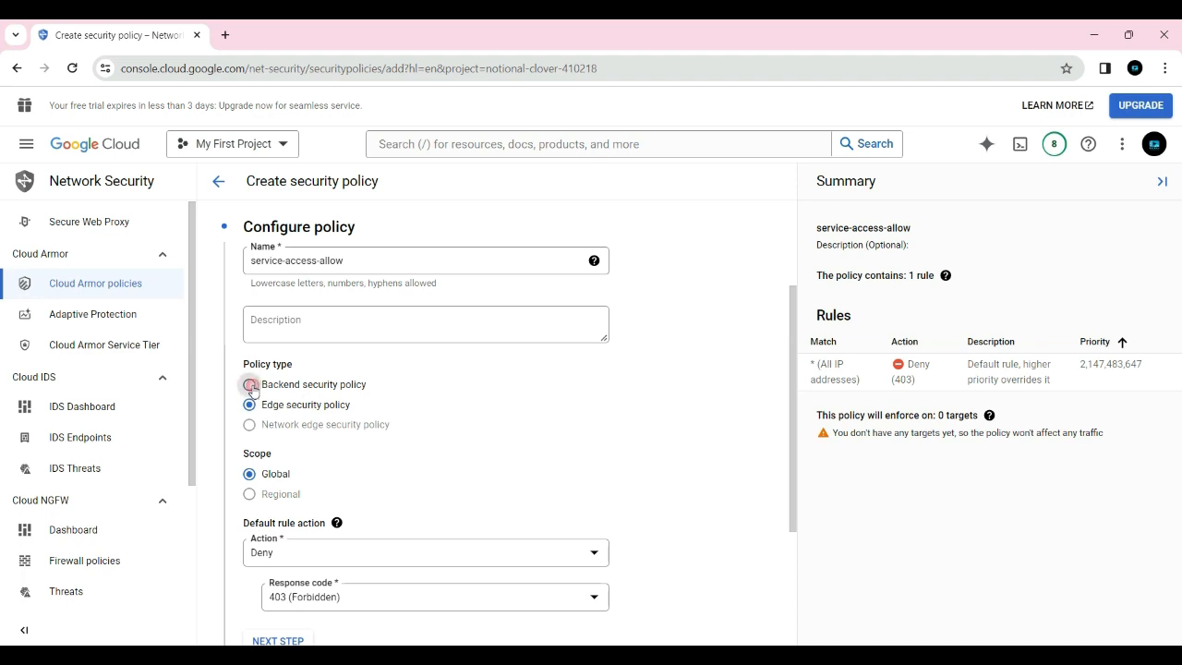
scroll(551, 448, down, 3)
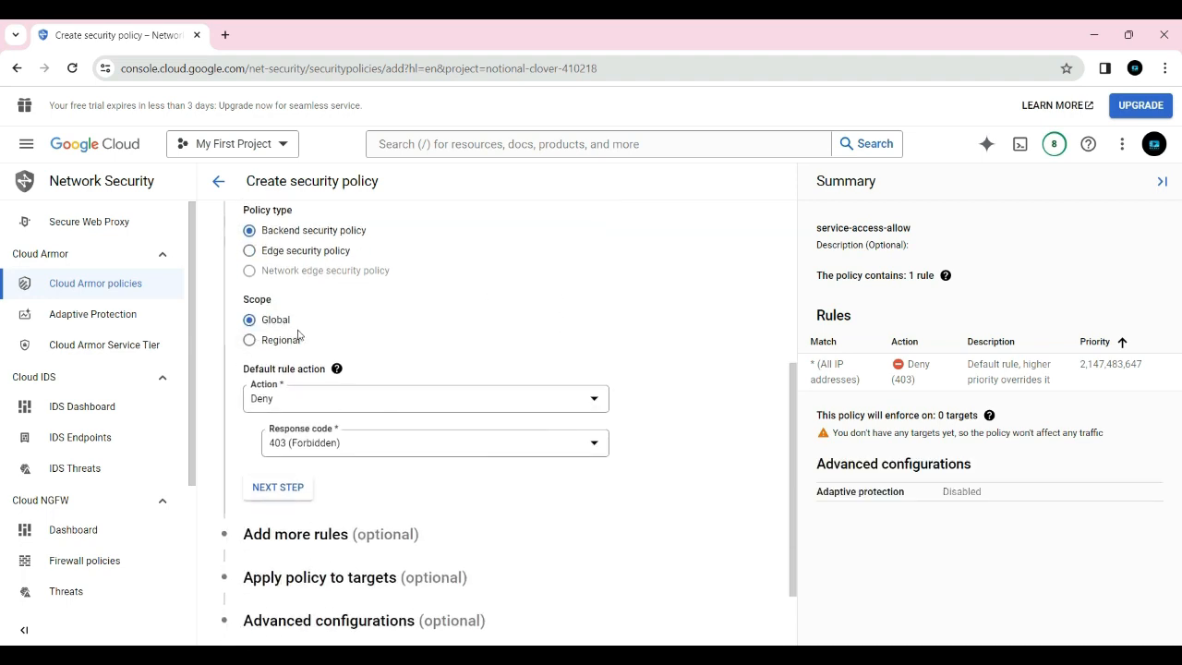
click(249, 341)
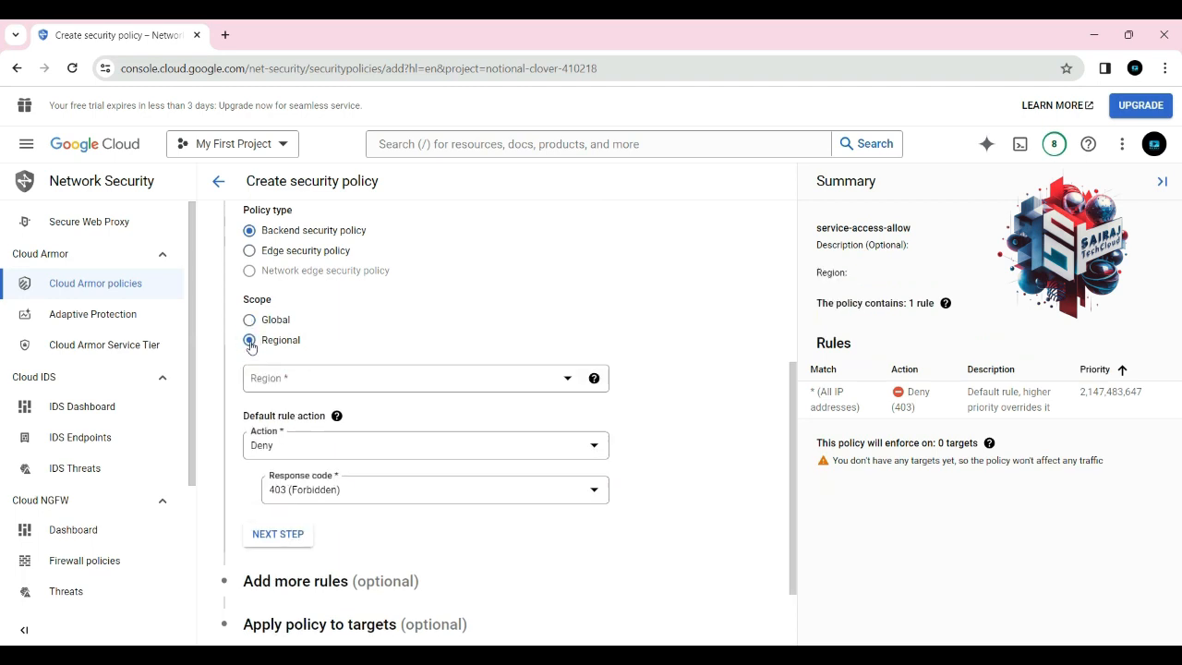
click(349, 379)
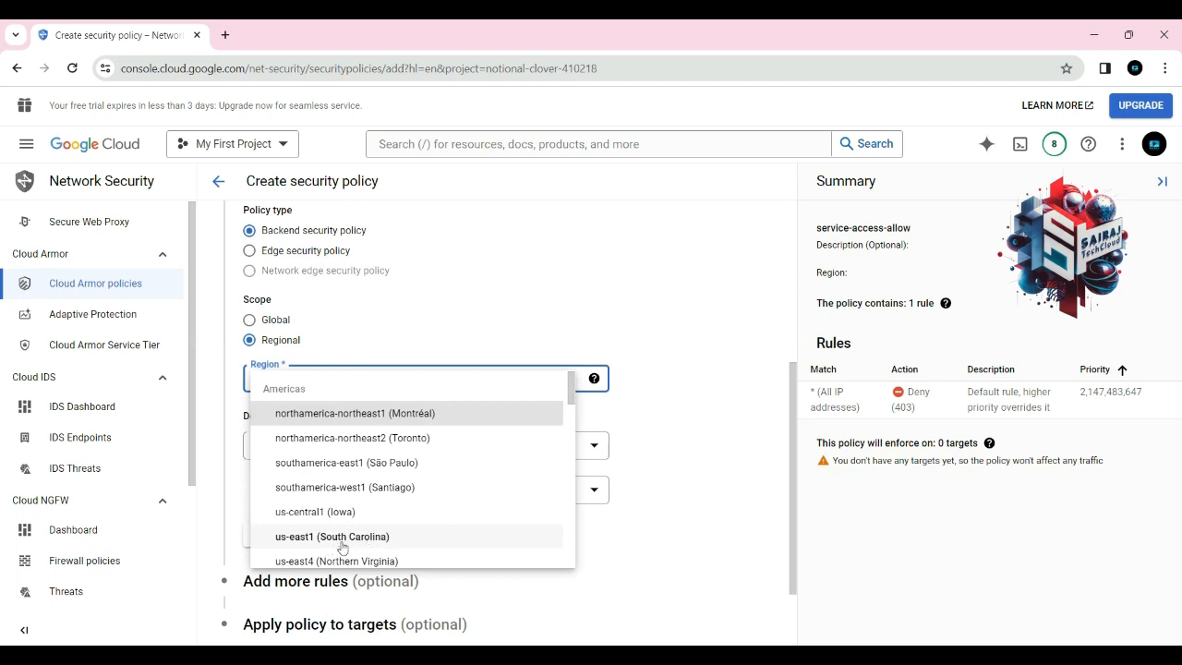
click(409, 309)
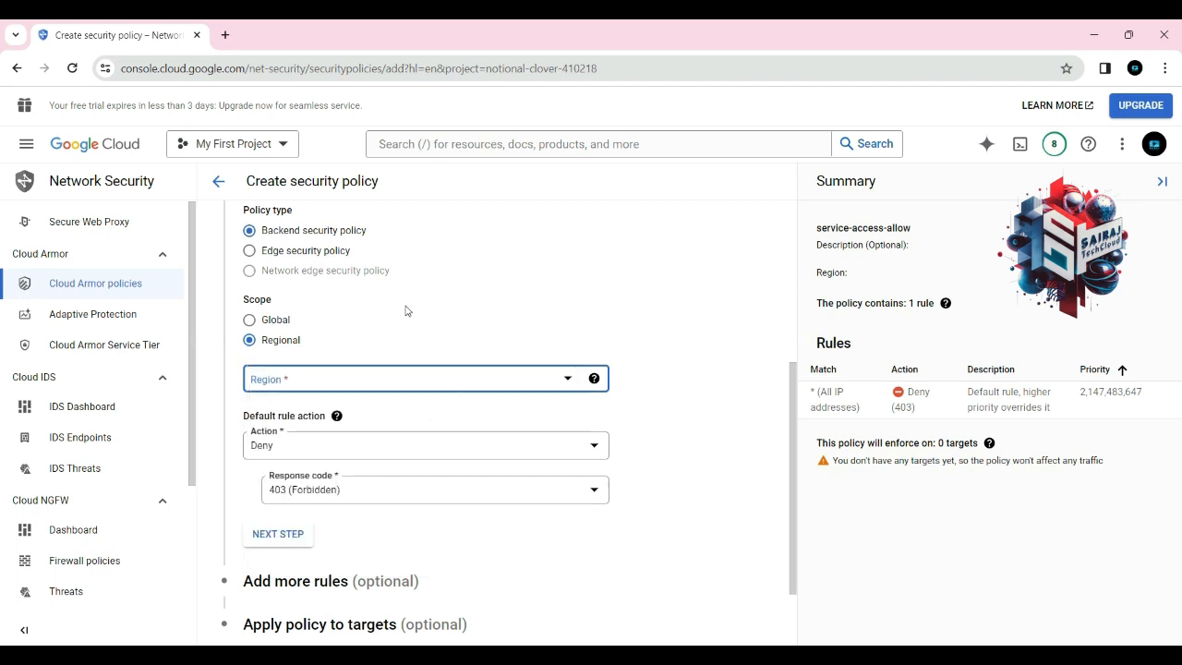
click(249, 319)
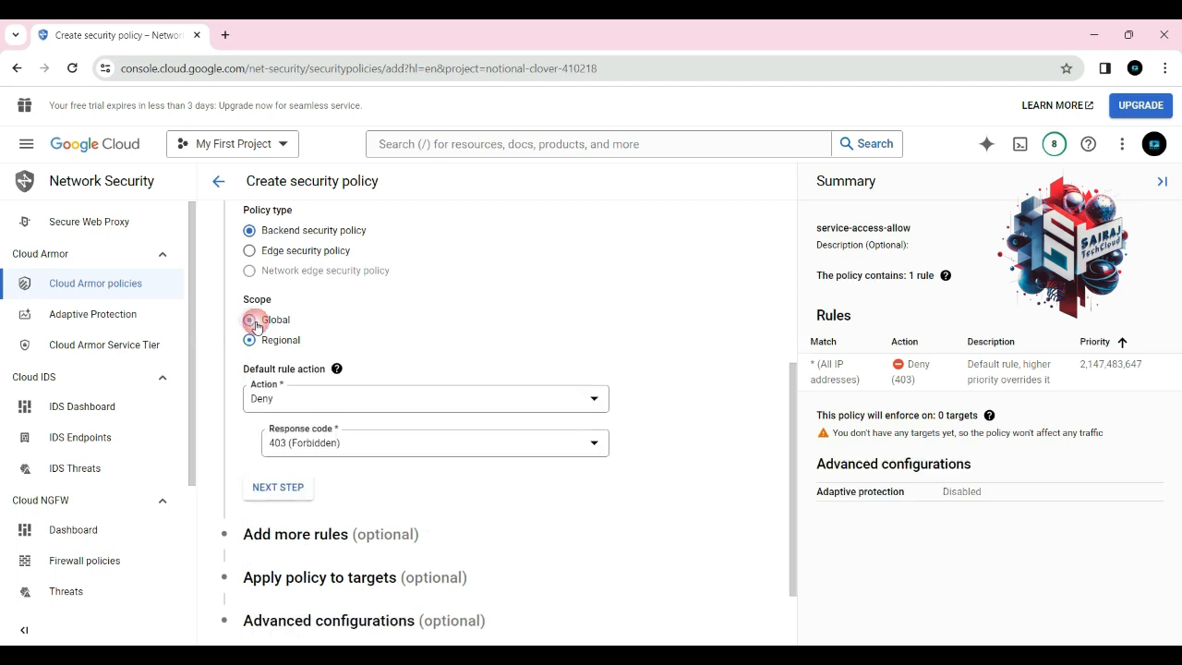
- Set the policy's default rule action to Deny and continue to the optional additional rules
scroll(404, 332, down, 1)
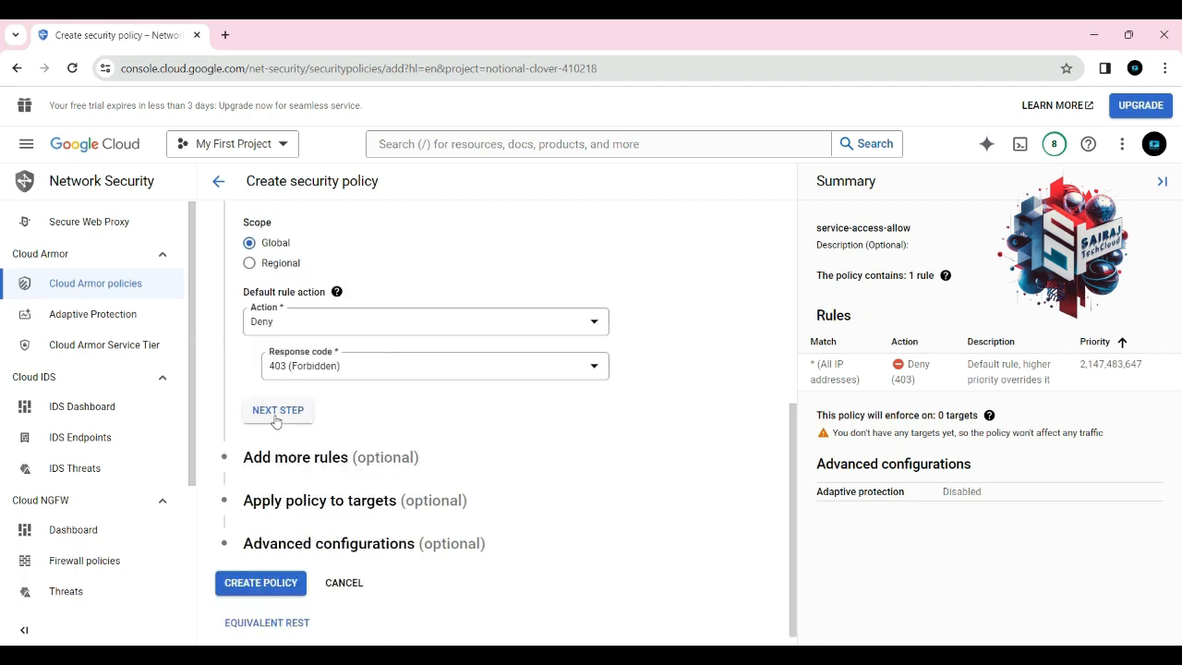
click(323, 325)
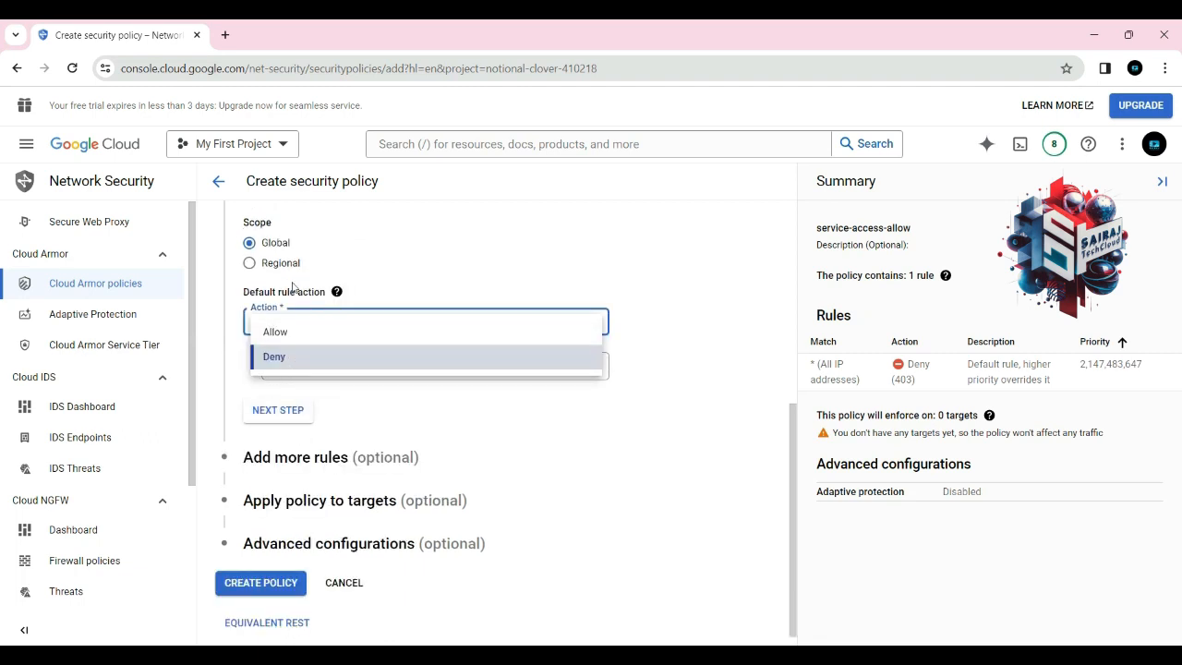
click(281, 334)
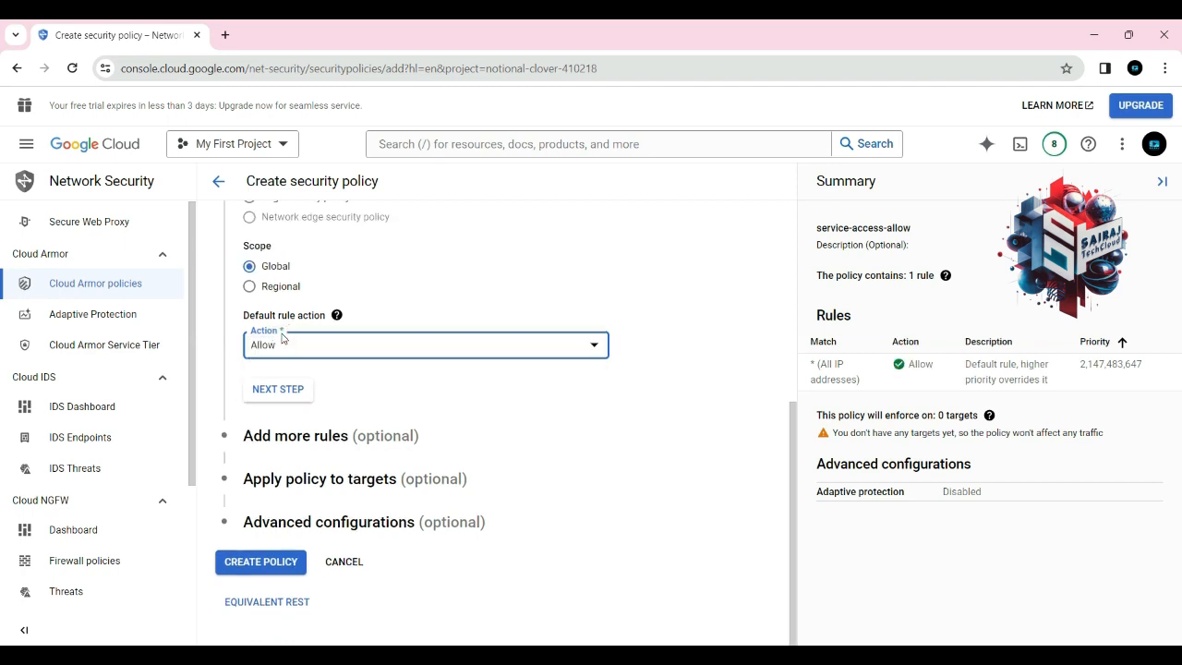
click(338, 357)
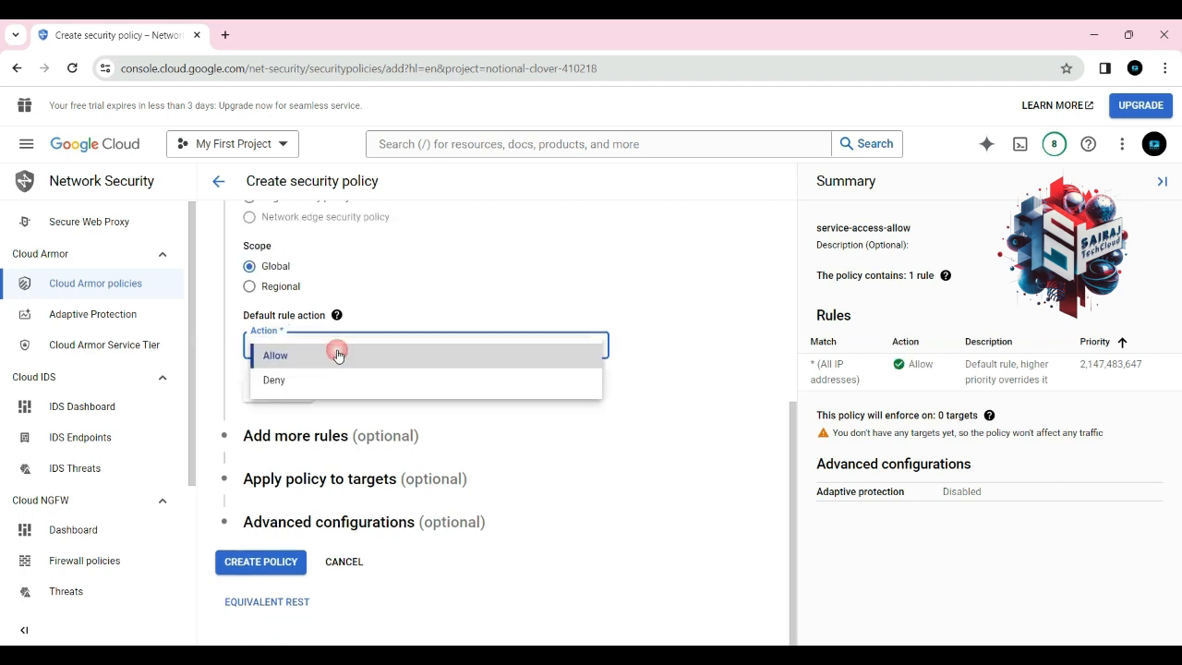
click(279, 382)
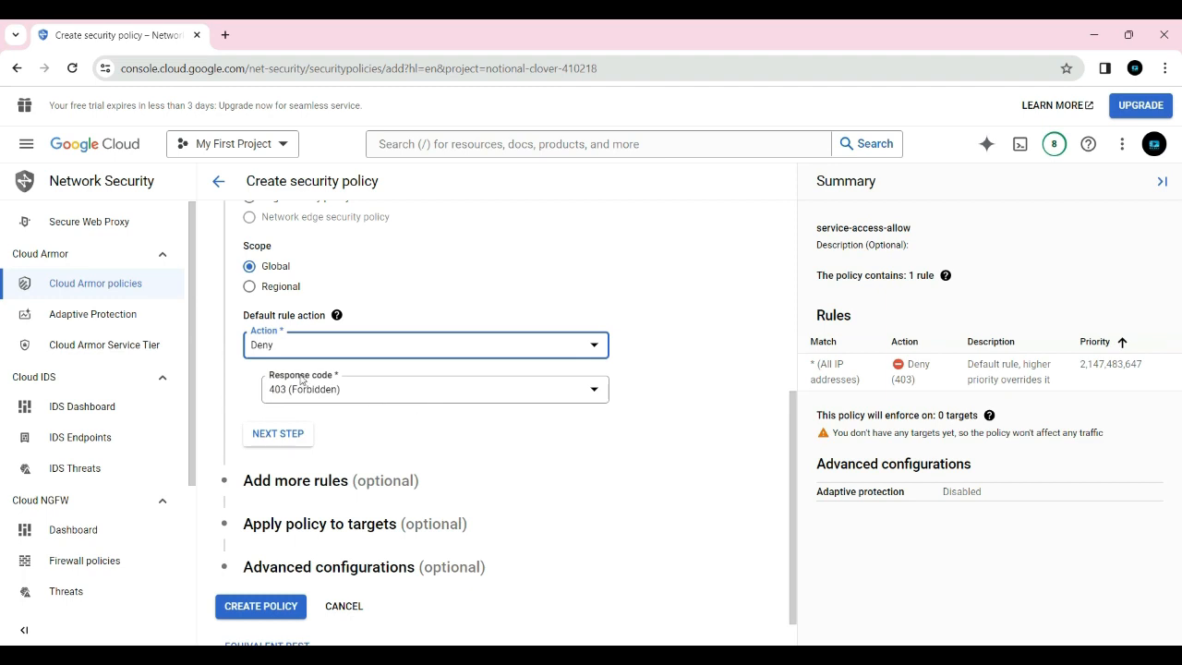
click(279, 434)
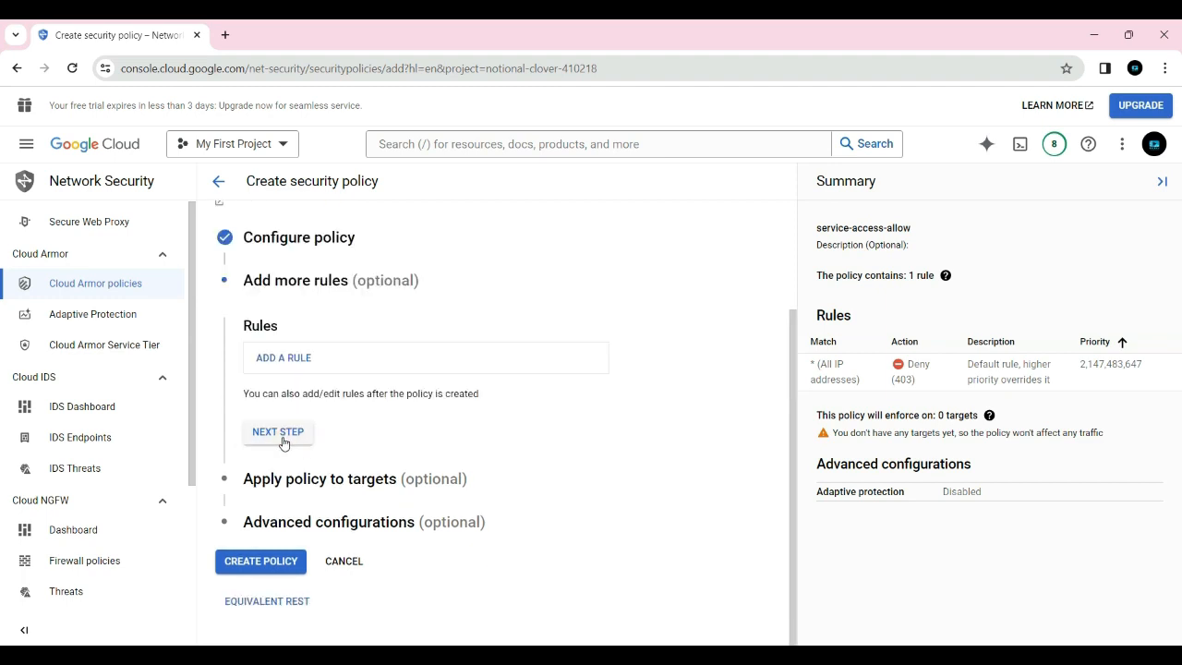
click(319, 367)
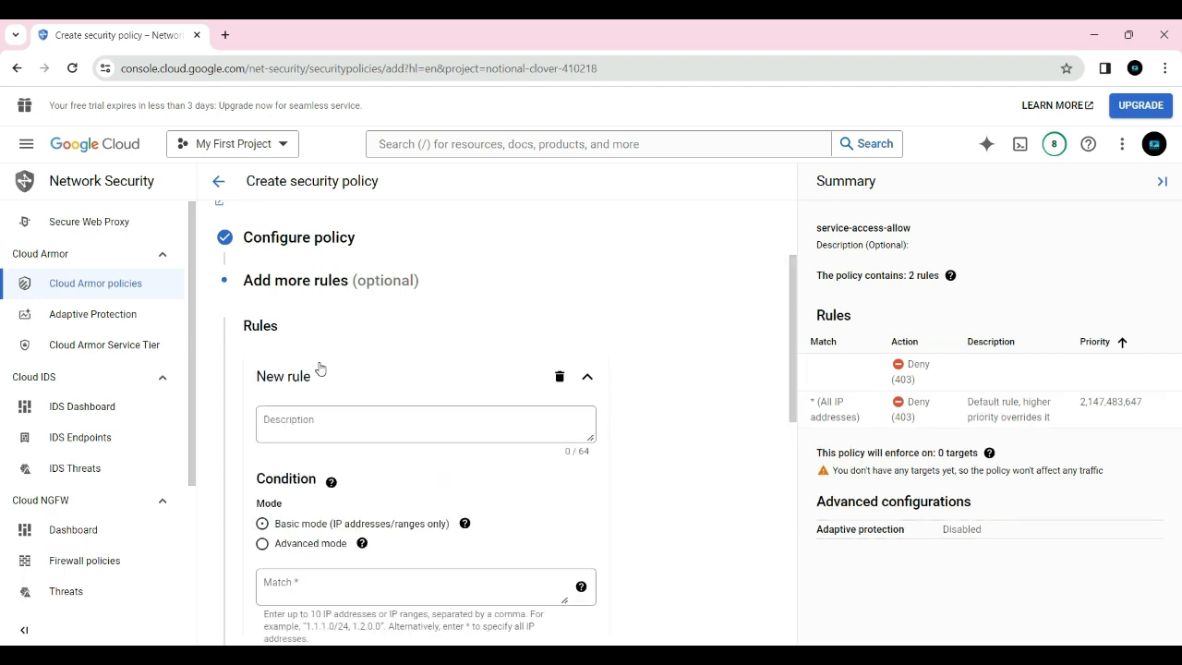
scroll(361, 456, down, 4)
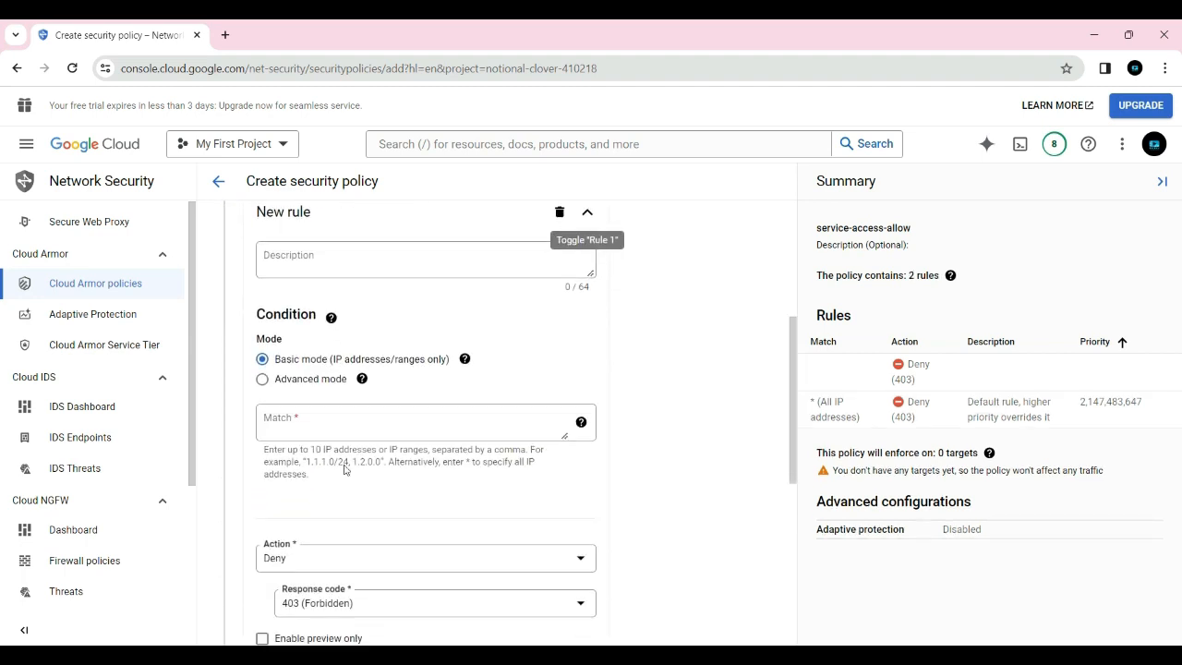
scroll(403, 501, down, 1)
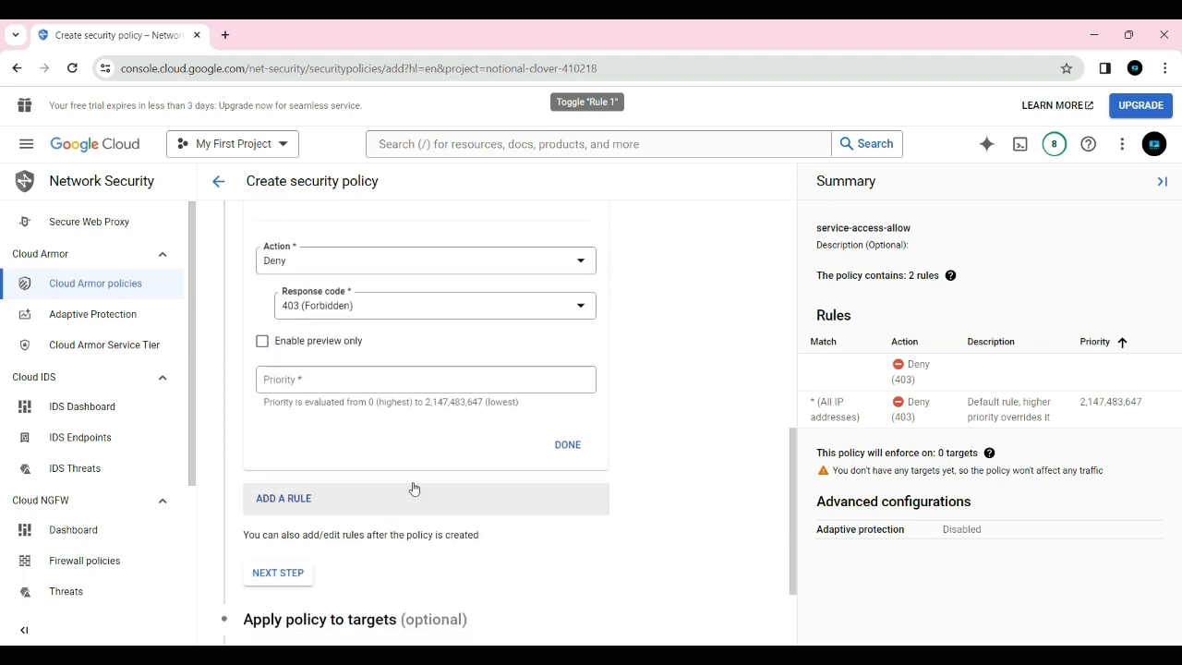
scroll(412, 488, up, 4)
scroll(397, 443, up, 1)
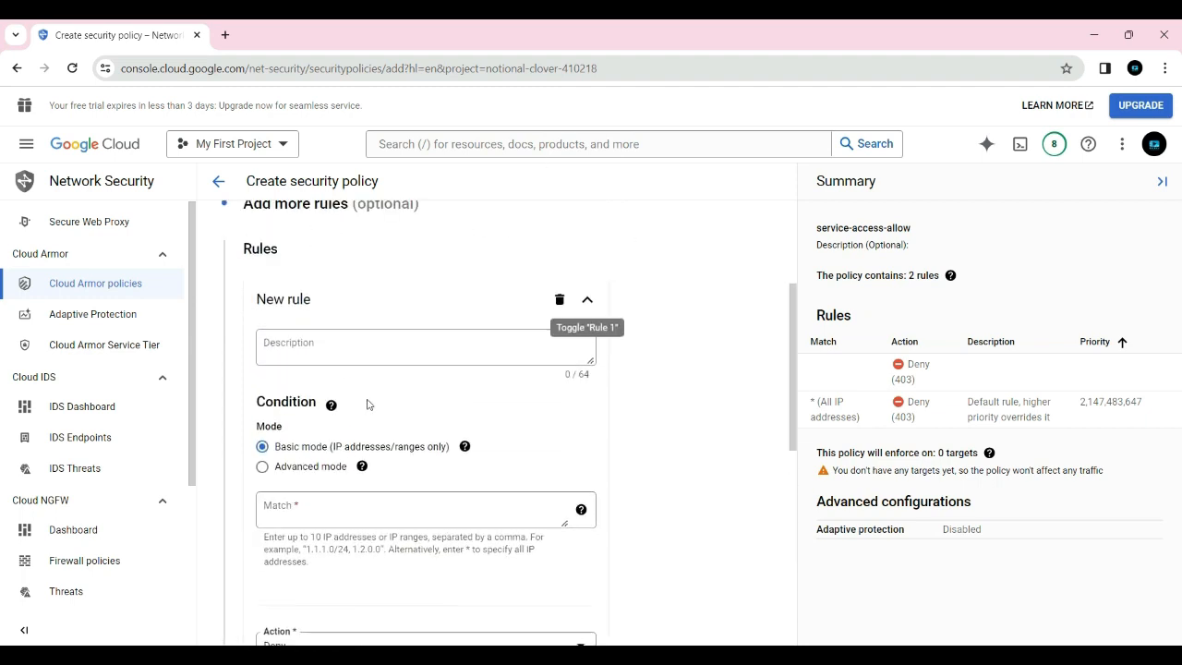
scroll(434, 442, down, 1)
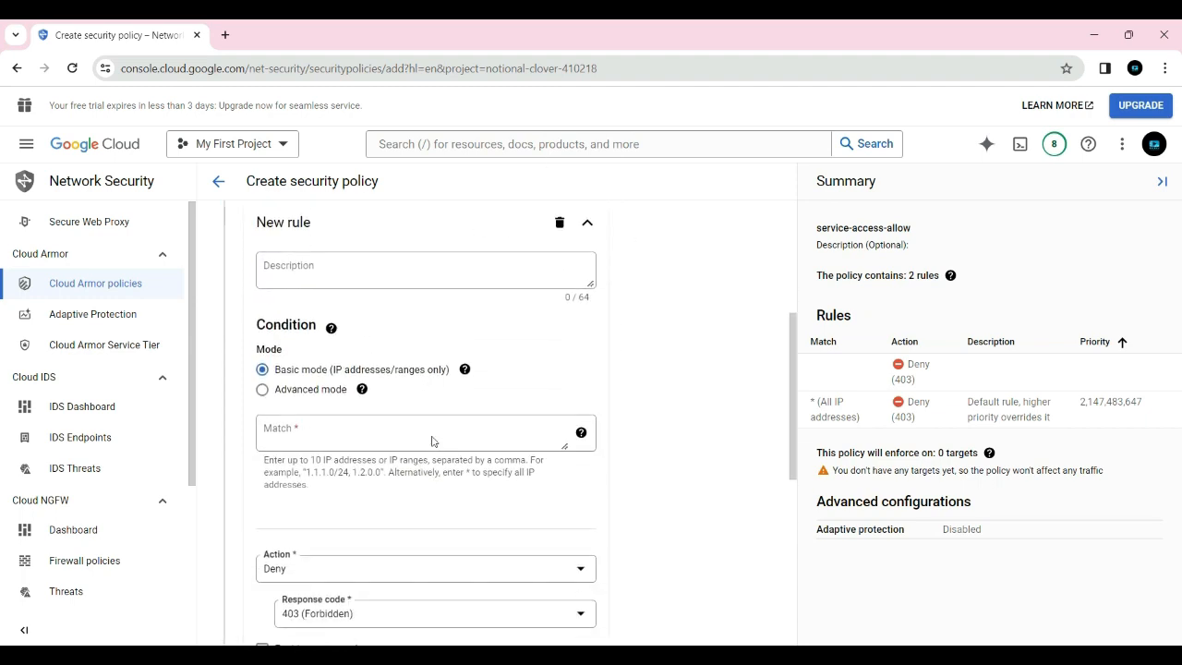
scroll(433, 438, down, 1)
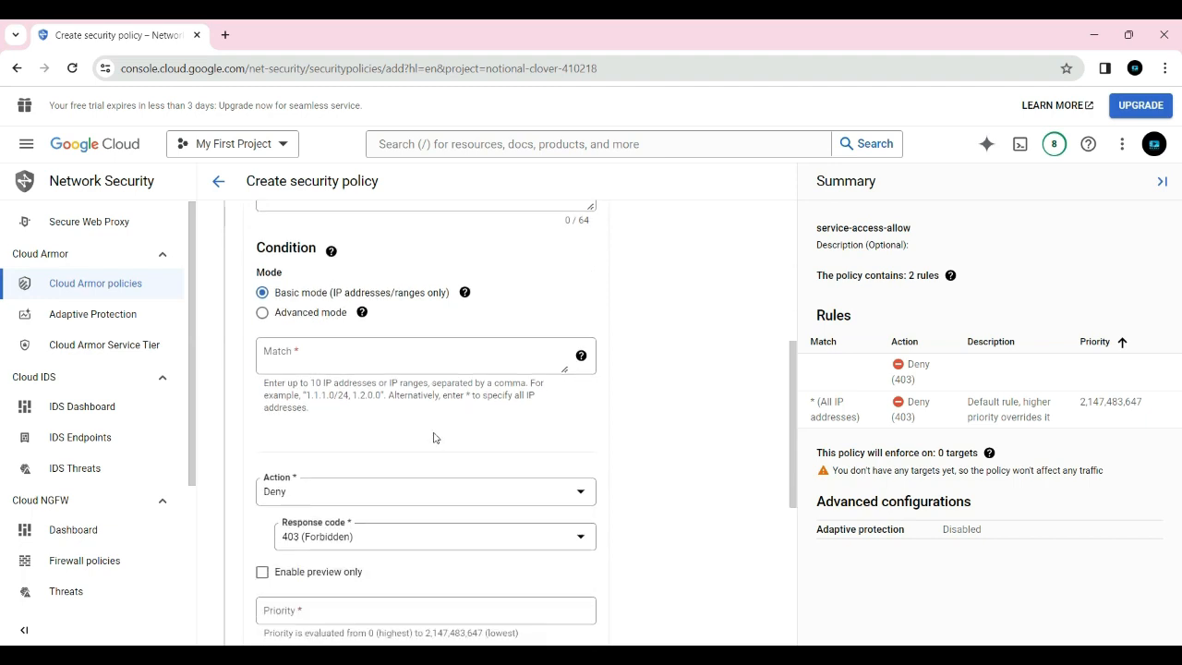
scroll(433, 437, up, 1)
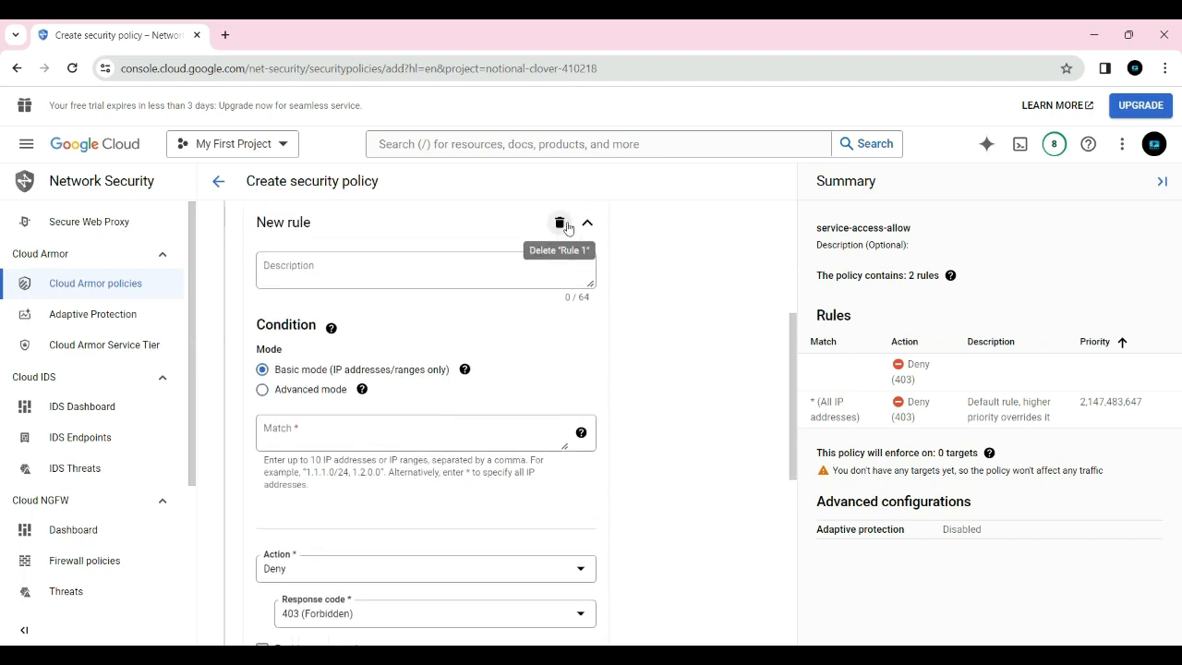
click(560, 225)
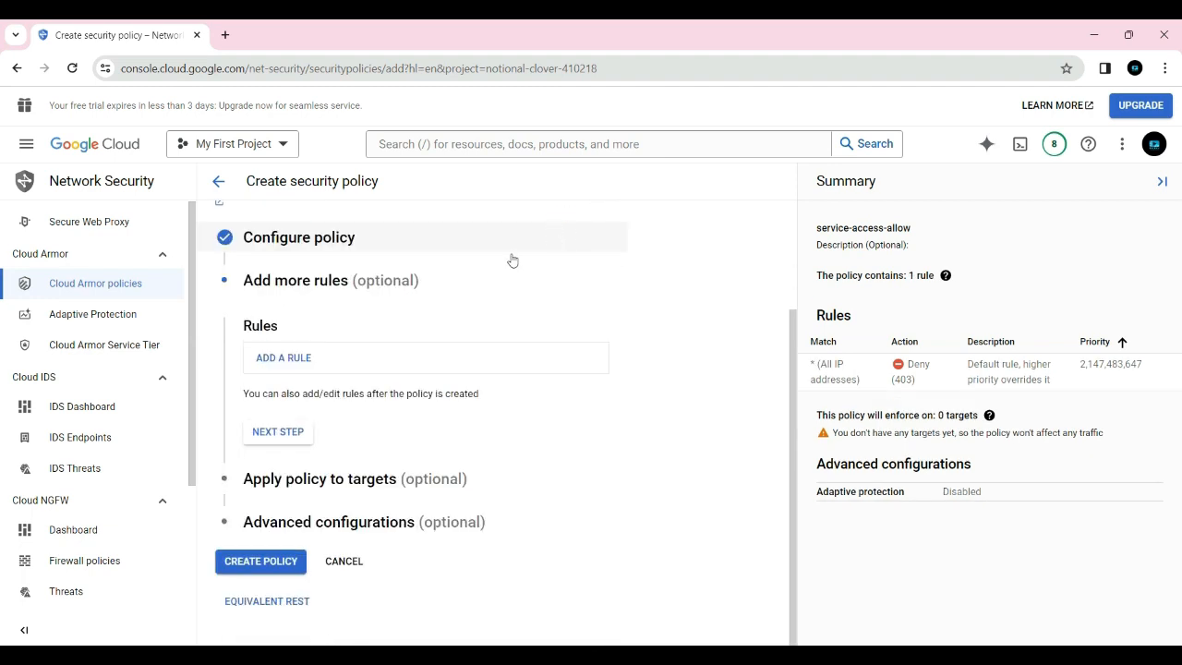
- Skip the optional additional rules and continue to applying the policy to targets
click(269, 438)
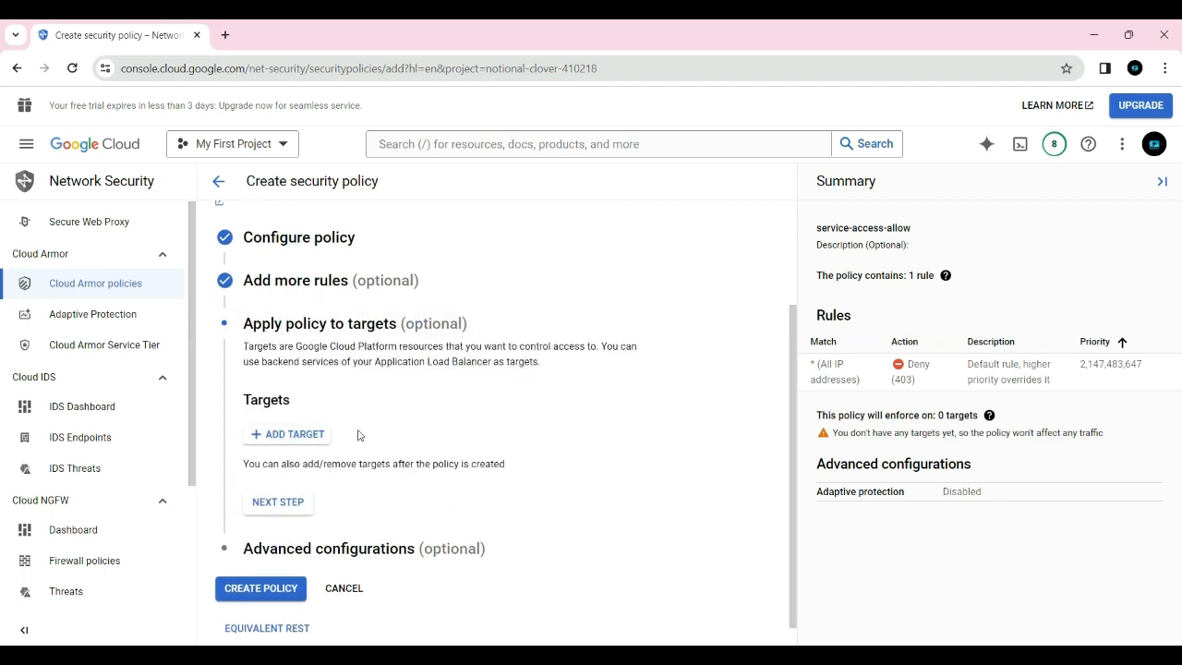
- Try to add backend service (external application load balancer) targets to the policy, and remove the empty target entries
click(288, 441)
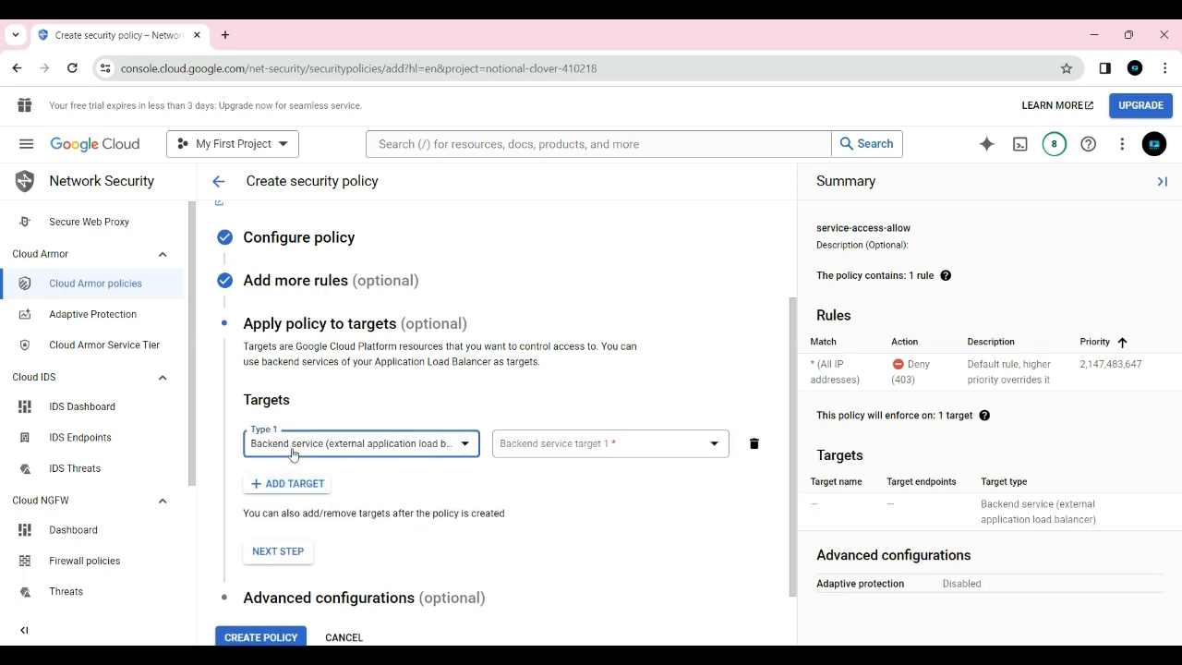
click(448, 449)
click(549, 492)
click(620, 452)
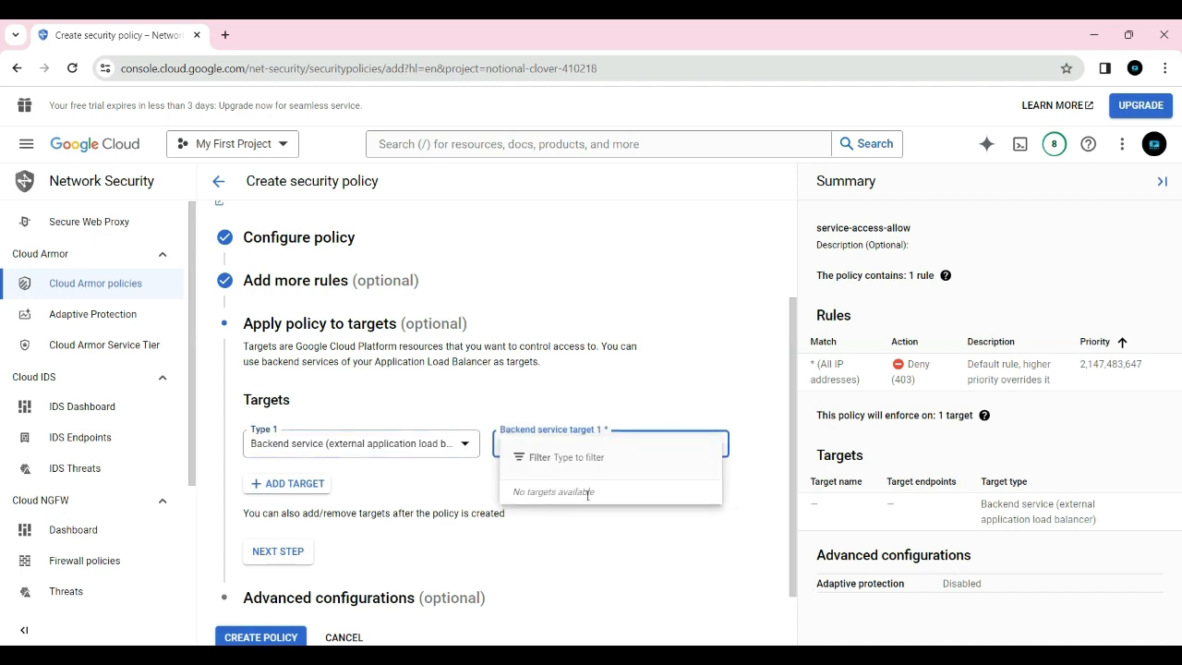
click(746, 464)
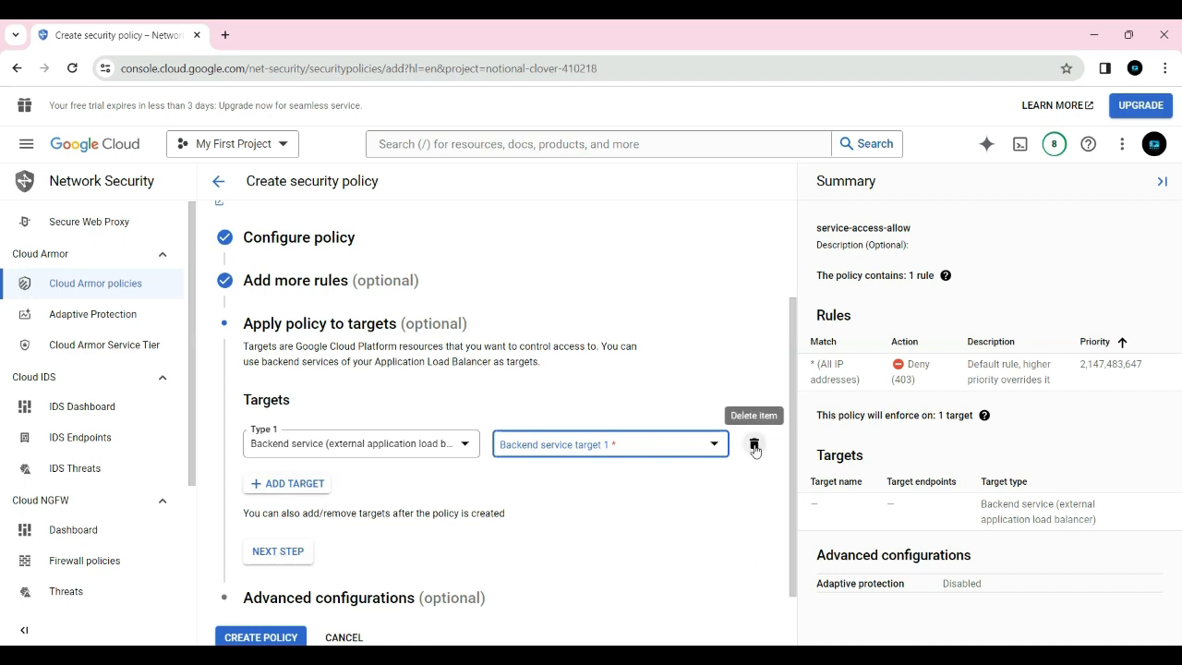
click(282, 482)
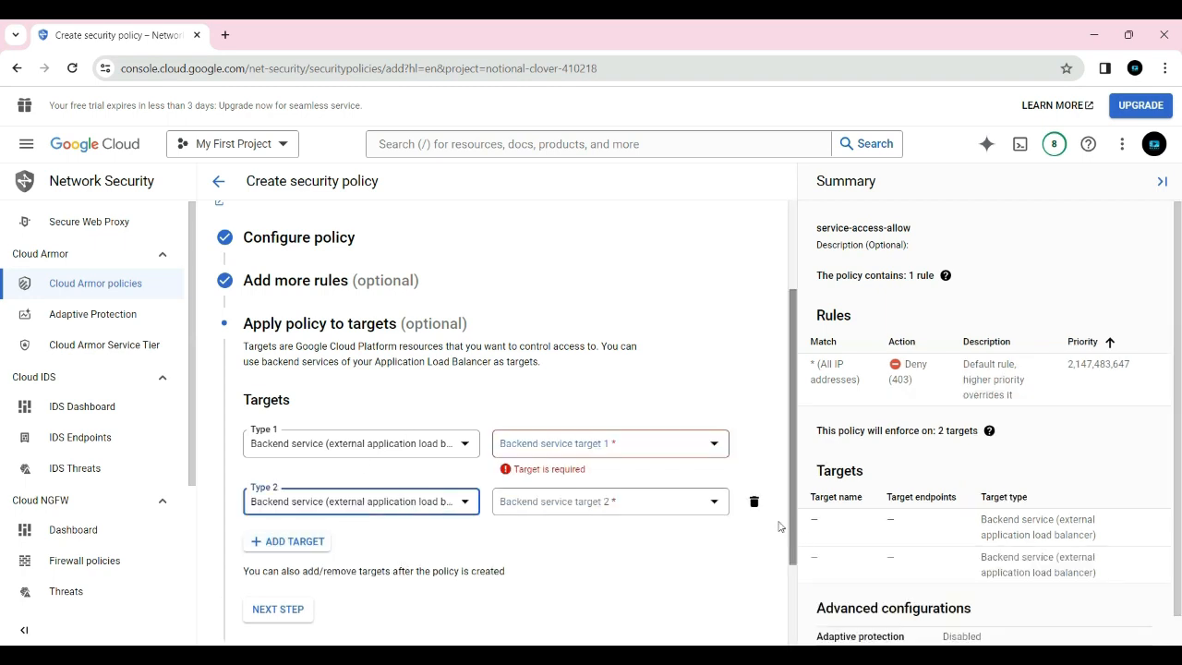
click(754, 501)
click(753, 444)
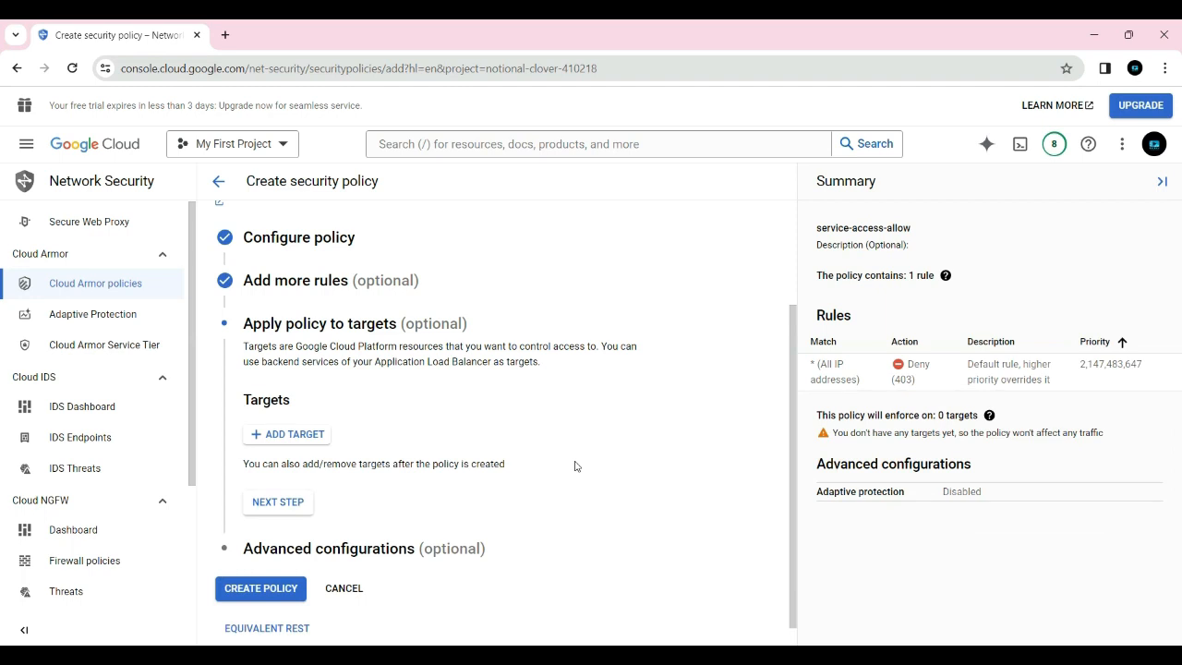
- Continue without targets to the advanced configurations, and enable Adaptive Protection briefly before disabling it again
click(286, 510)
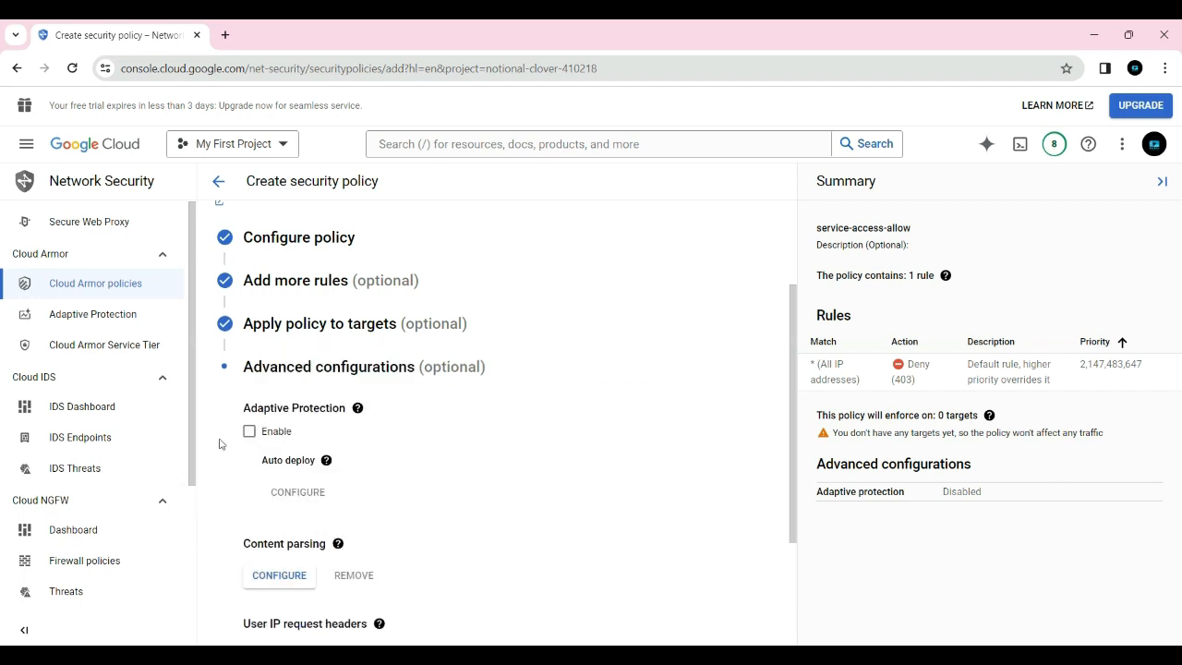
scroll(320, 428, down, 1)
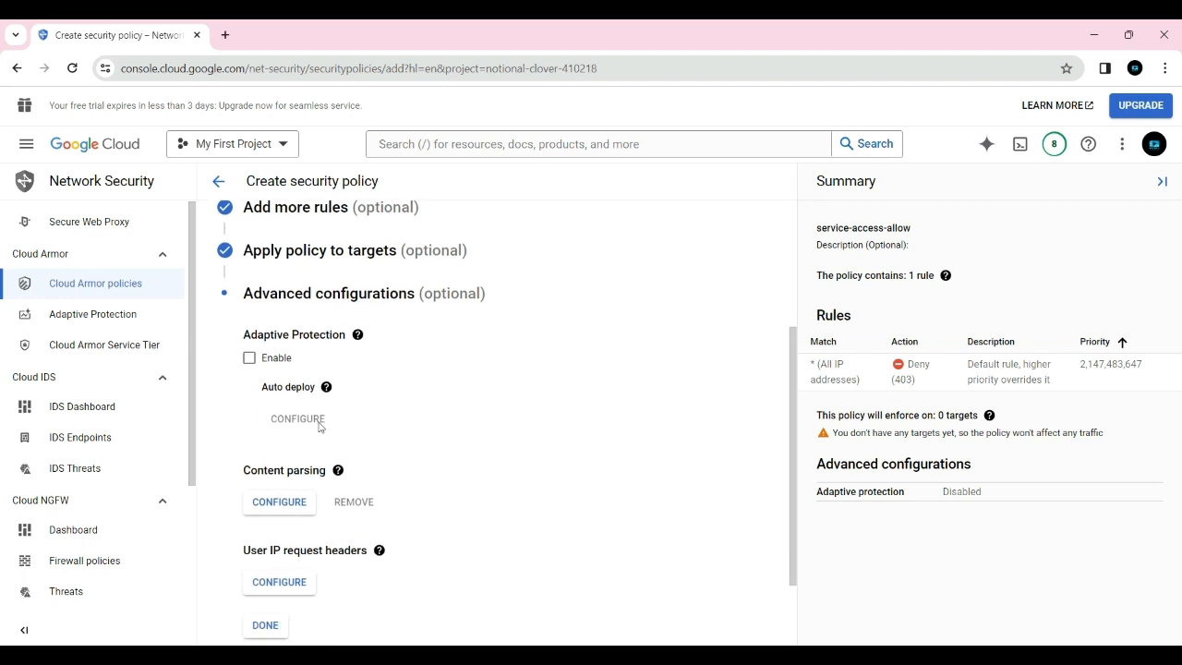
click(249, 358)
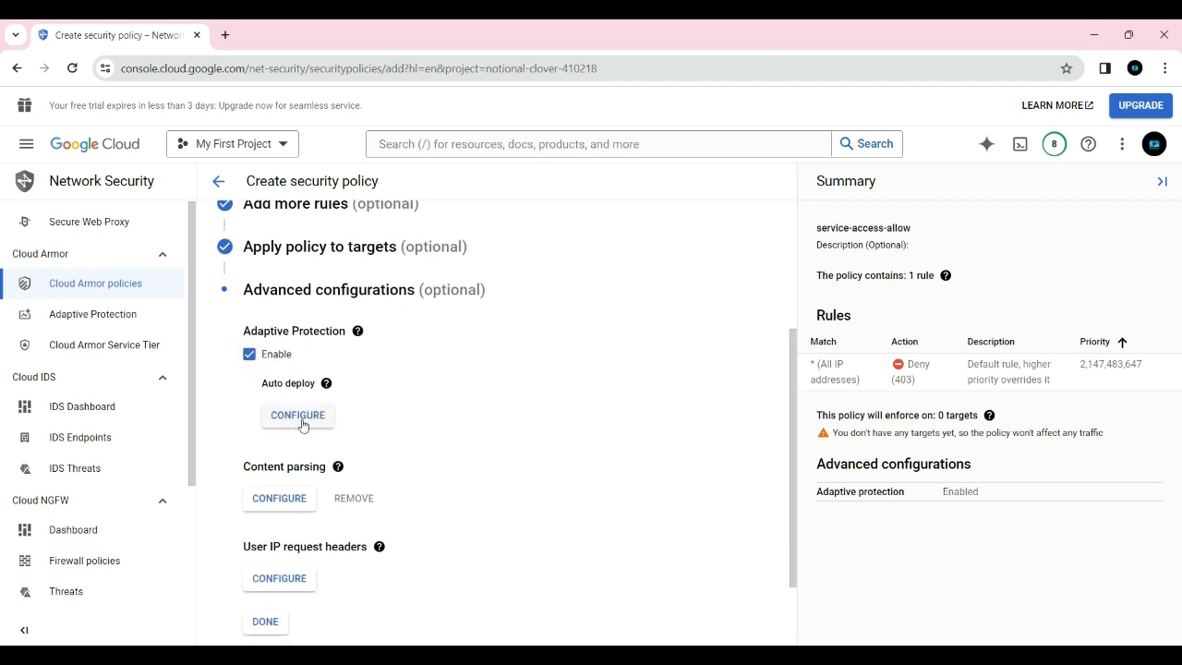
click(249, 354)
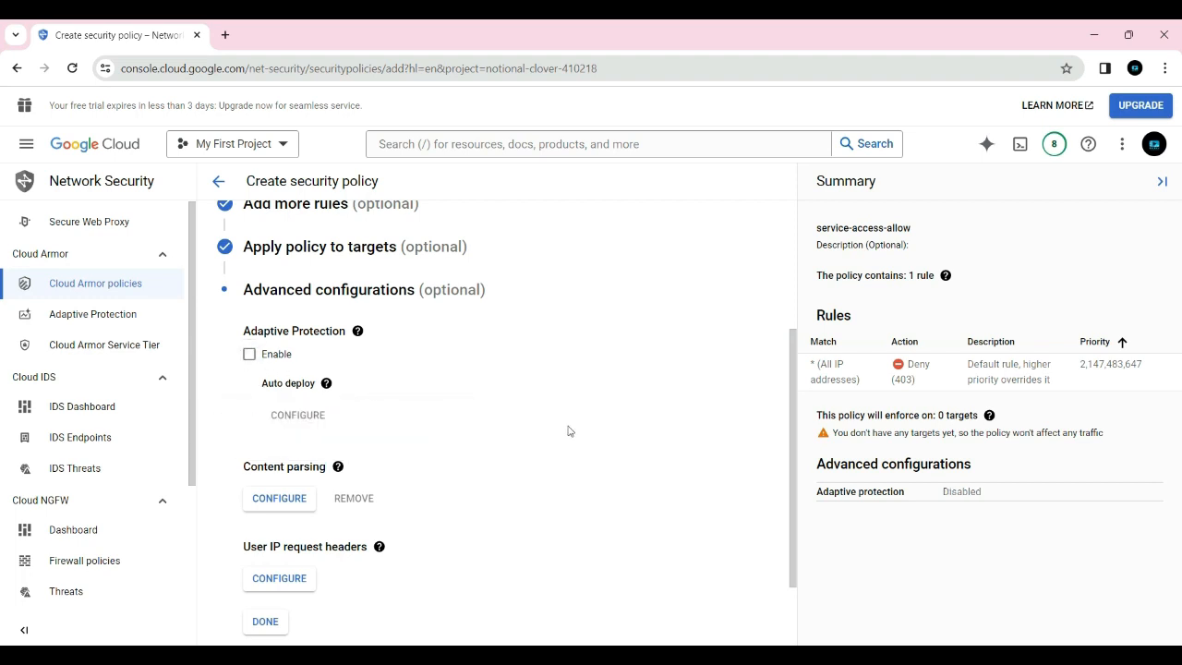
- Finish the advanced configurations with content parsing and user IP request headers unconfigured, and create the service-access-allow policy
scroll(569, 431, down, 2)
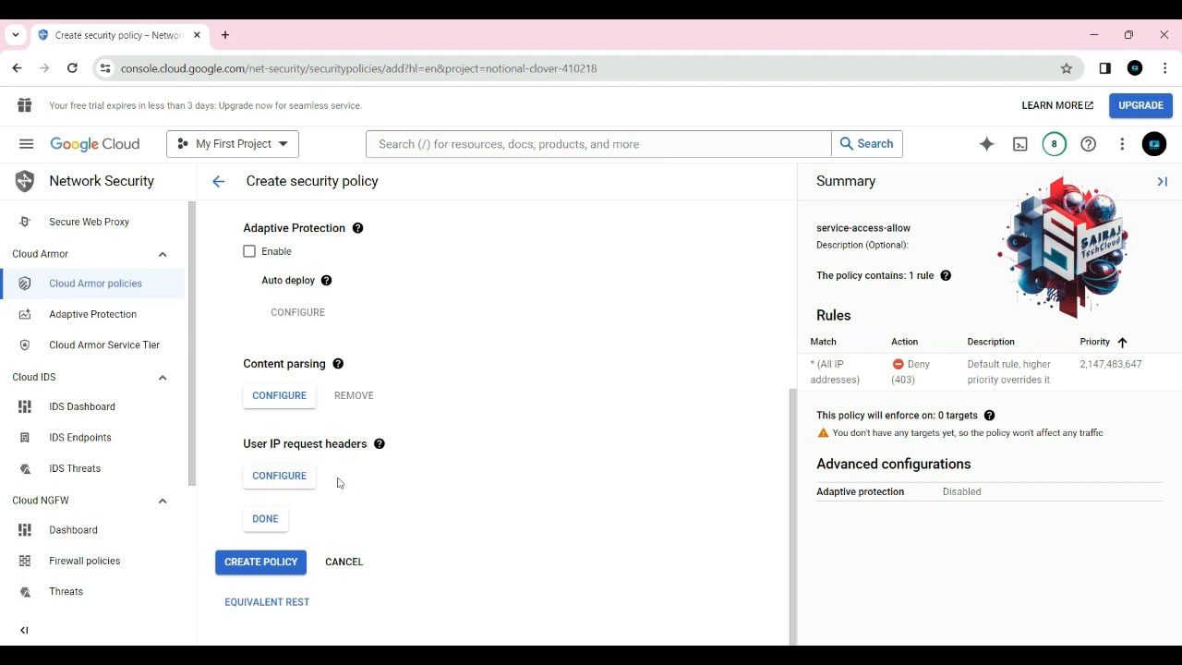
click(270, 525)
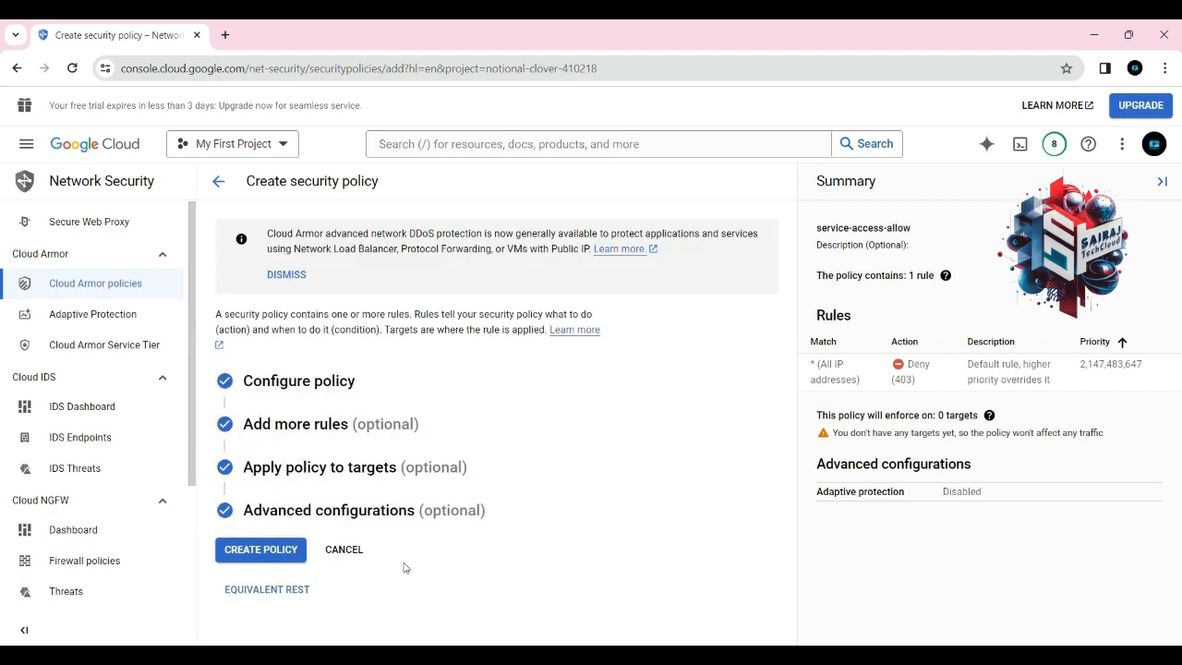
click(248, 553)
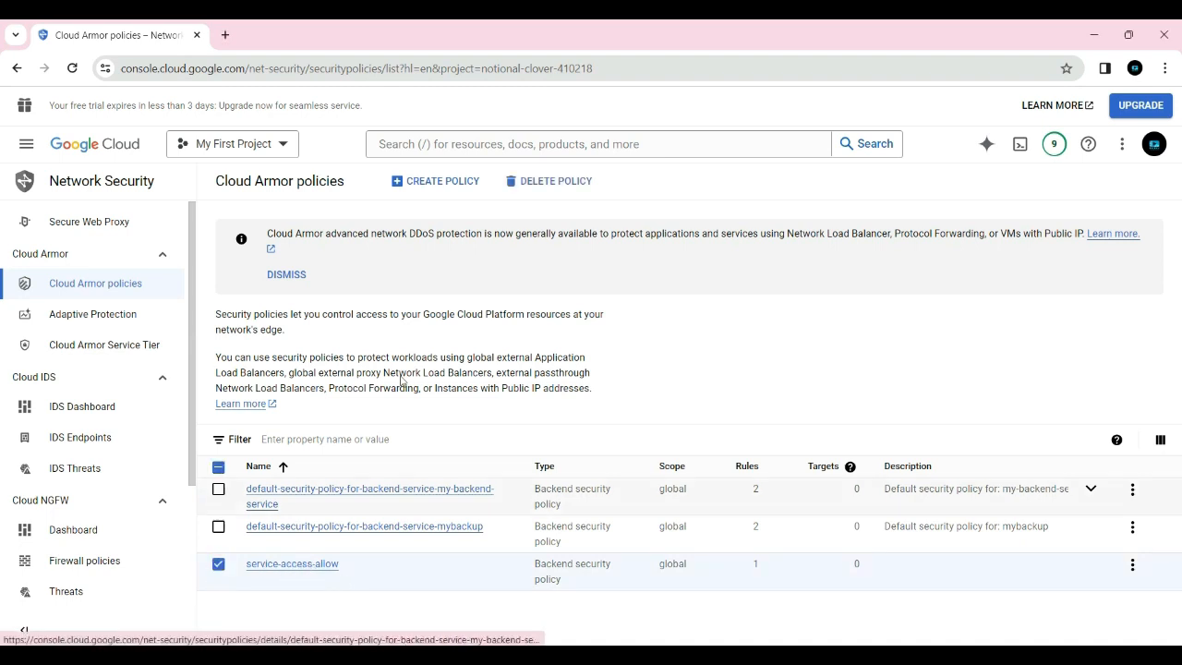
- Delete the service-access-allow policy from the Cloud Armor policies list and confirm the deletion
click(556, 183)
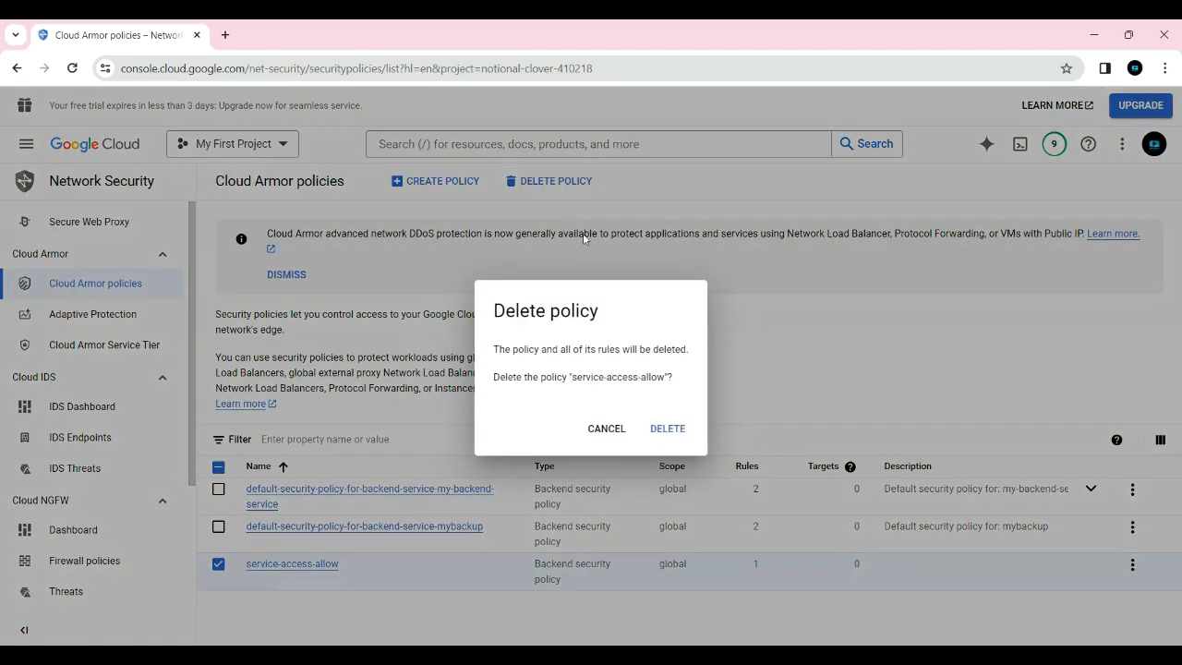
click(668, 430)
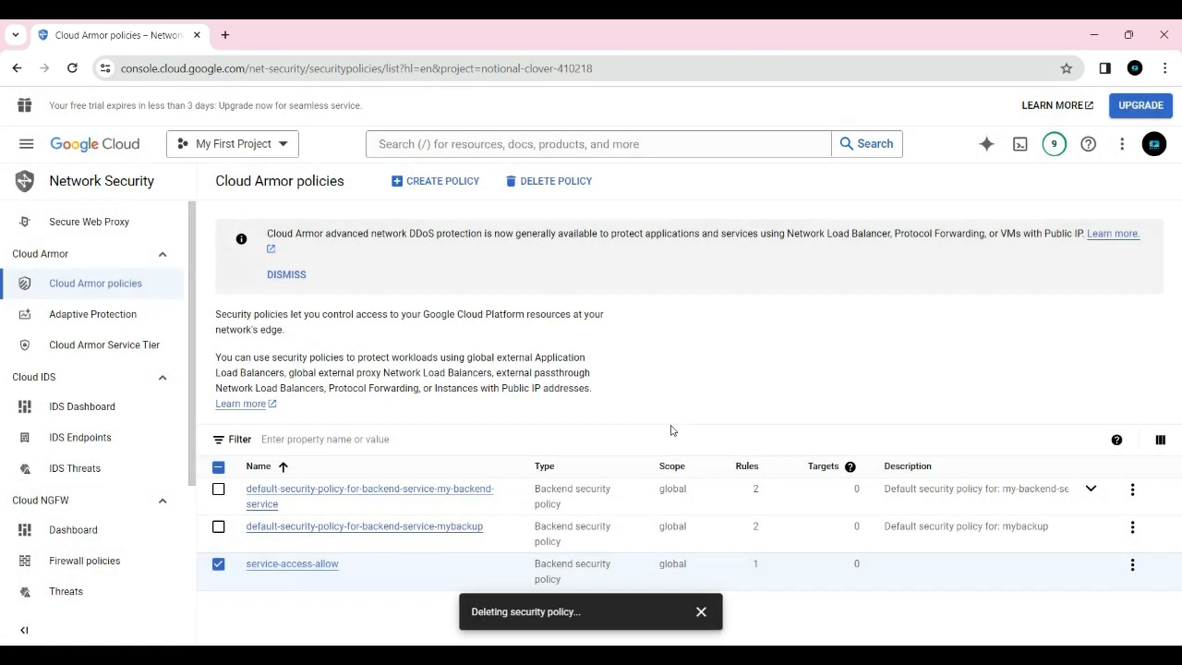